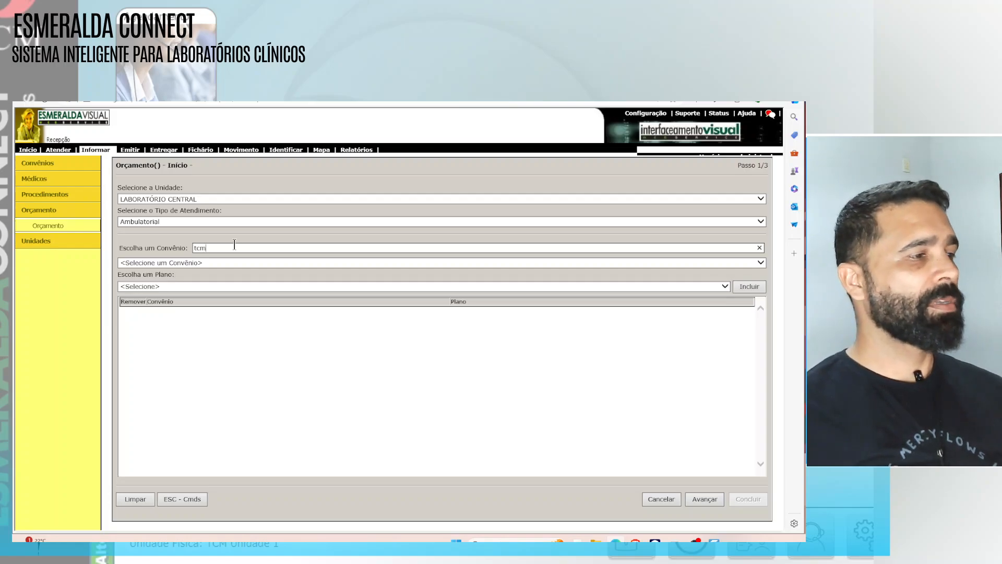
# - Pick insurer TCM Convênio (testes) with plan TCM Particular and include them in the budget
pyautogui.press('Tab')
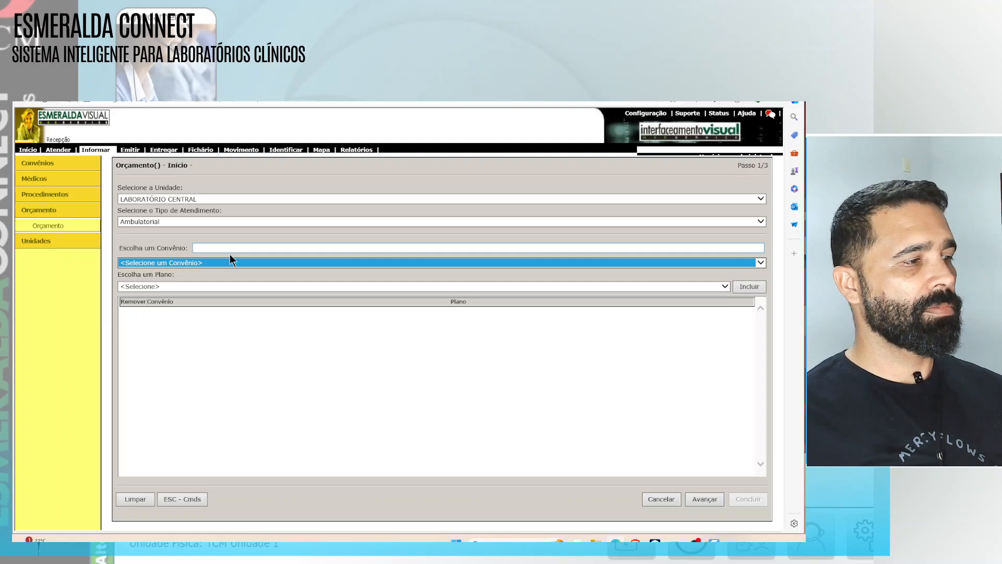
pyautogui.click(227, 261)
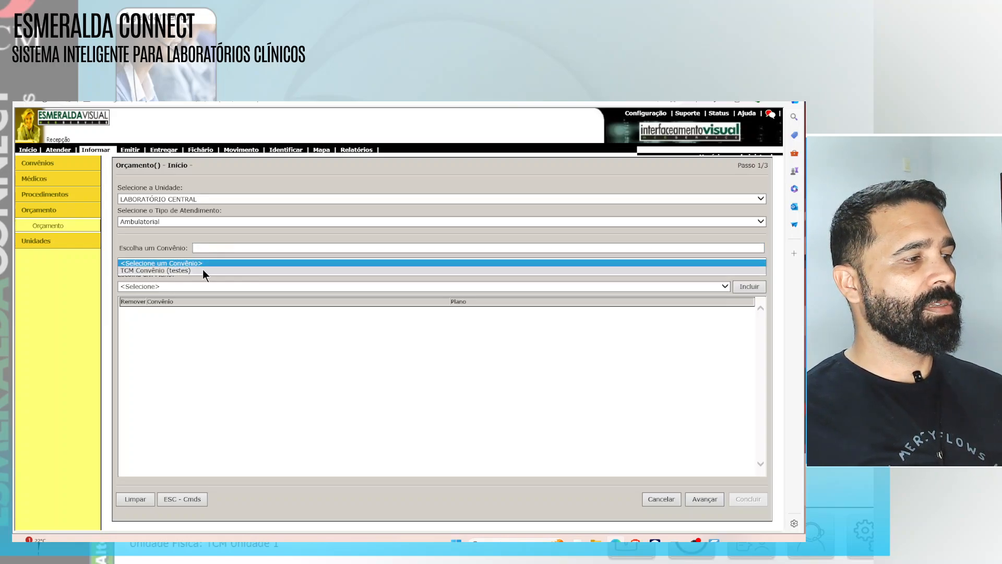
pyautogui.click(202, 269)
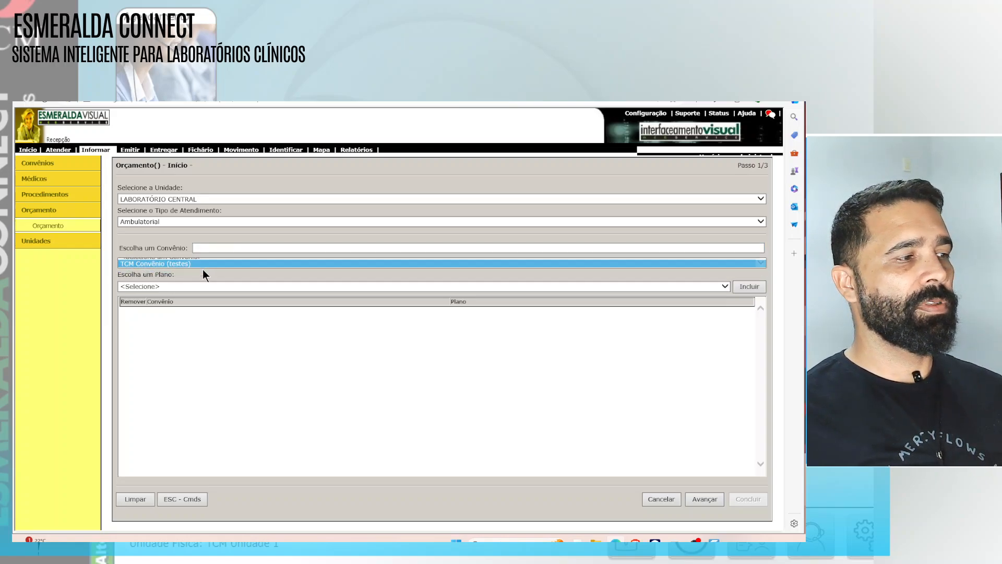
pyautogui.click(182, 287)
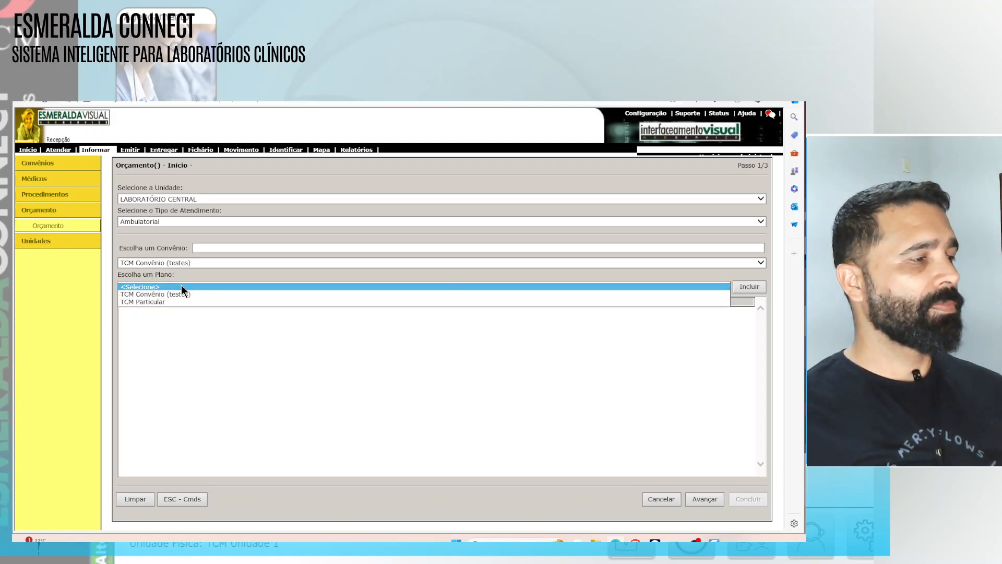
pyautogui.click(161, 299)
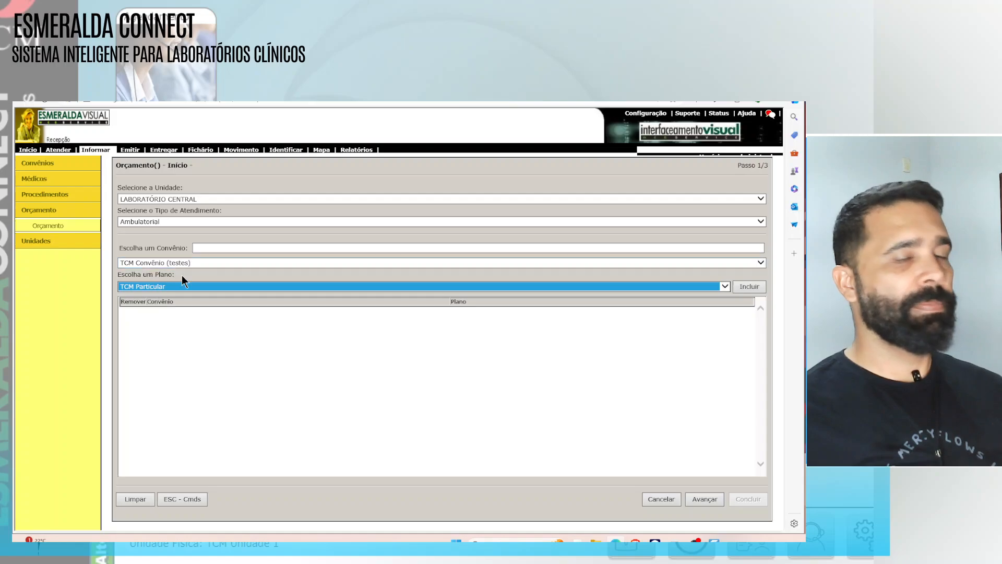
pyautogui.click(752, 287)
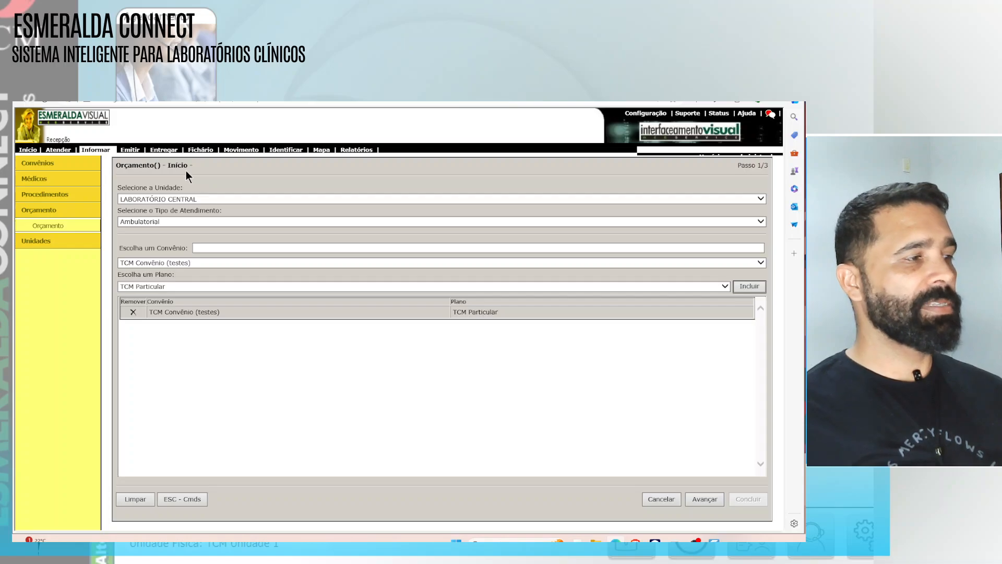
# - Open ESC - Cmds and answer Sim to creating a new budget
pyautogui.click(186, 499)
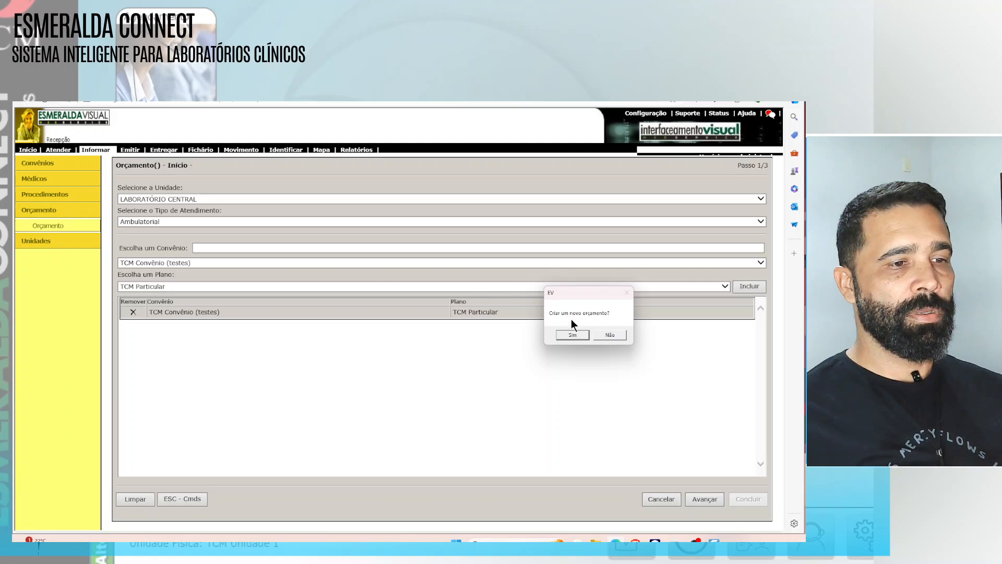
pyautogui.click(572, 334)
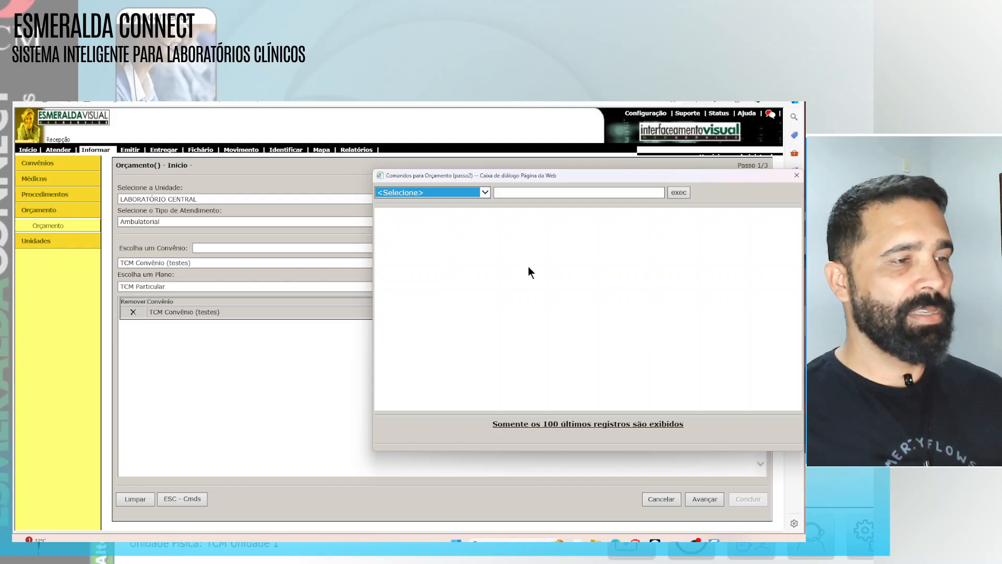
# - Select F-Fichário Atual as the command and enter the client's name
pyautogui.click(484, 191)
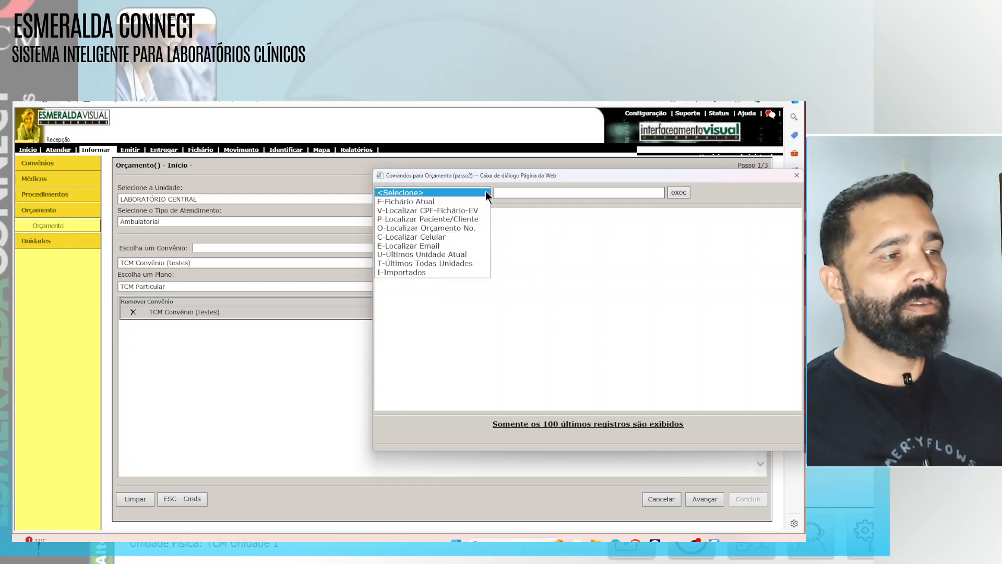
pyautogui.click(450, 201)
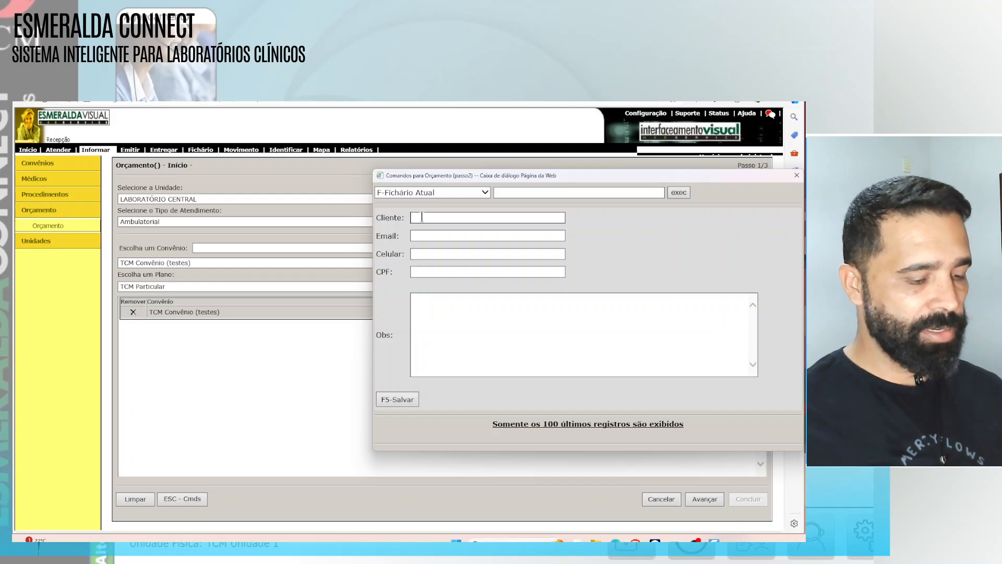
pyautogui.write('TCM Paciente')
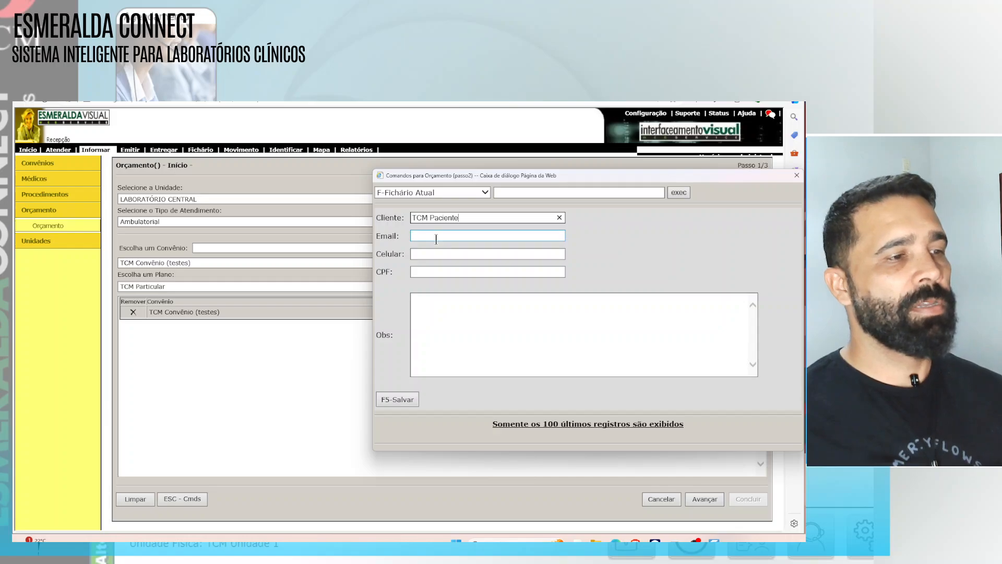
# - Fill in the client's e-mail address and mobile number in the patient file
pyautogui.click(436, 236)
pyautogui.write('teste')
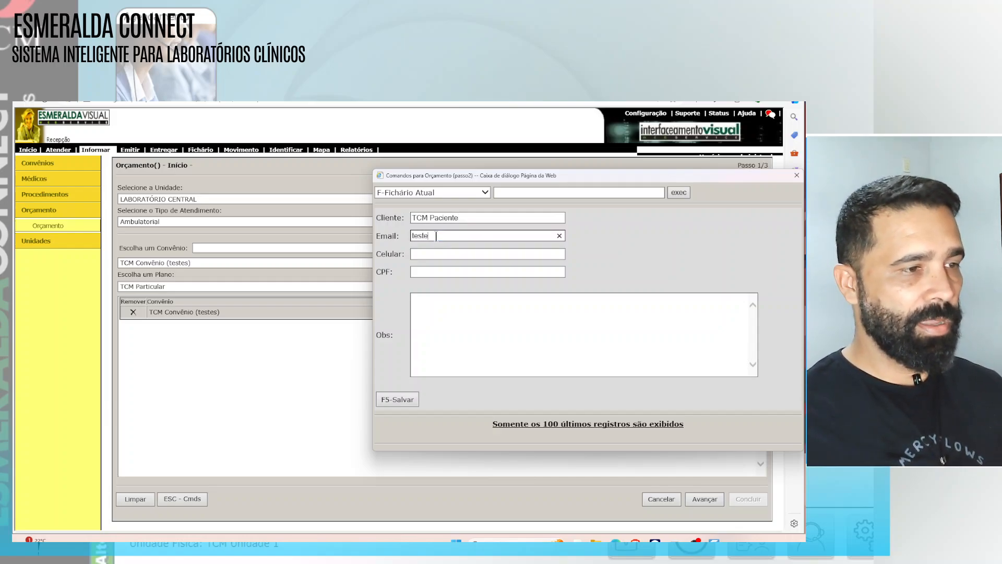
pyautogui.write('@gmai')
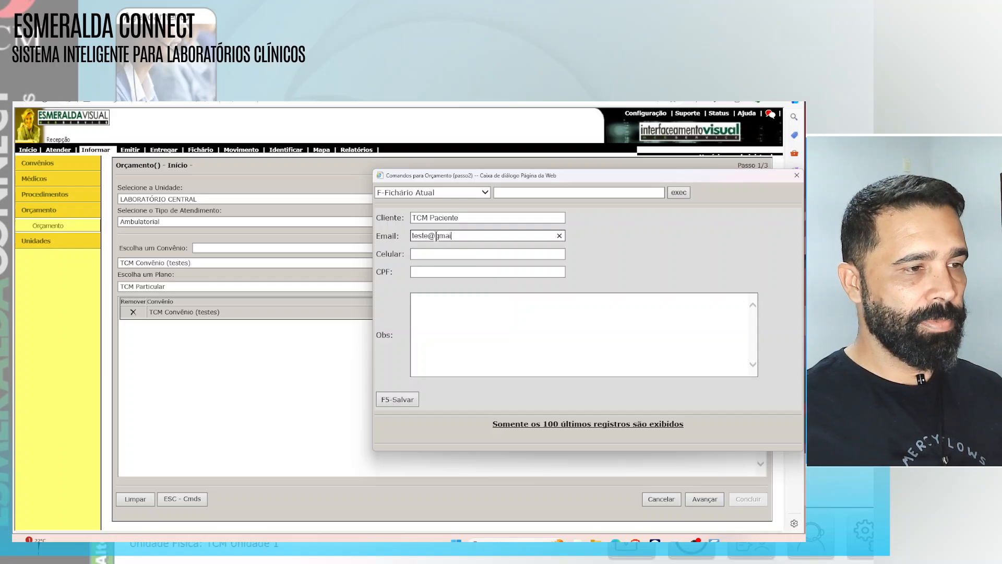
pyautogui.write('l.com')
pyautogui.press('Tab')
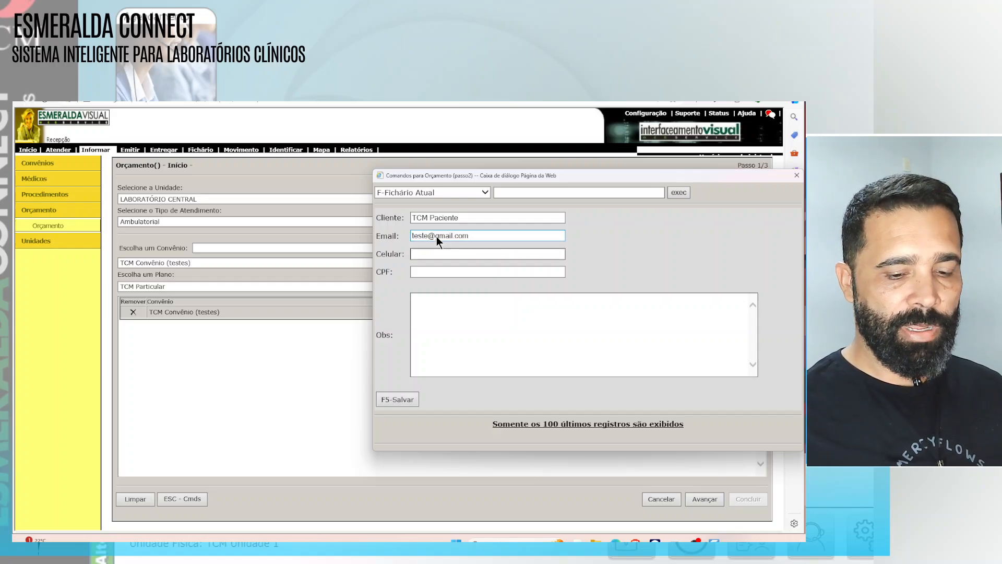
pyautogui.write('27999999')
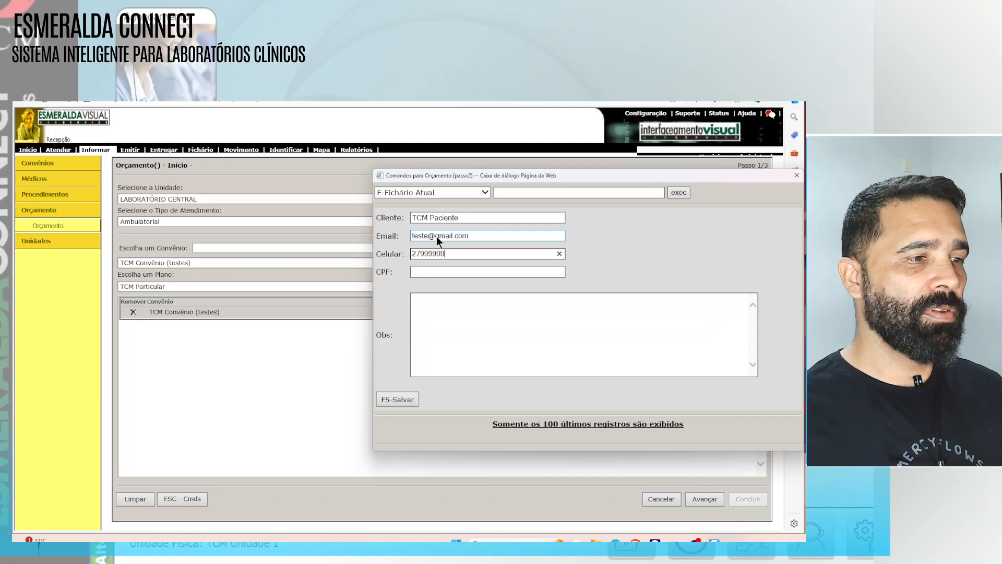
pyautogui.write('99')
pyautogui.press('Tab')
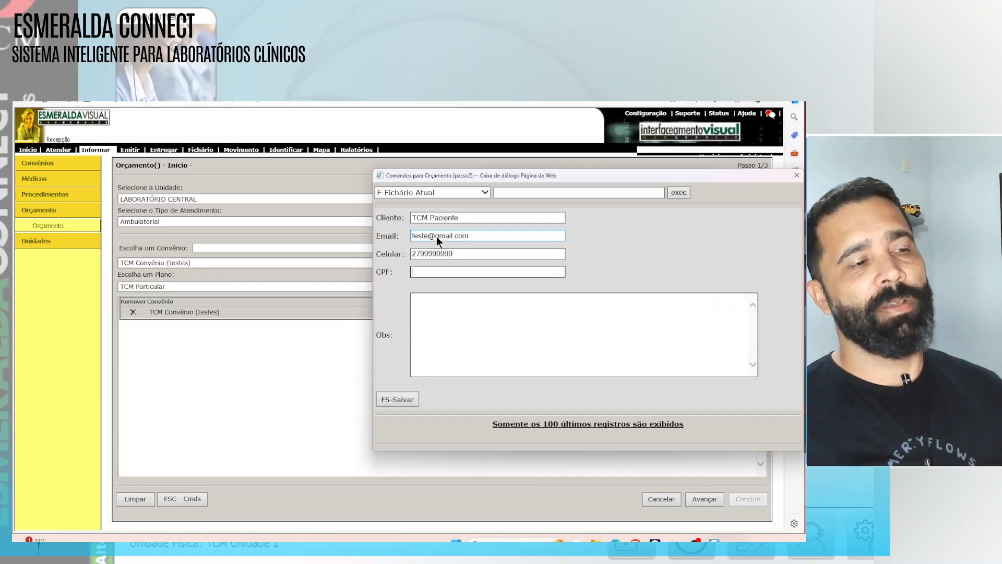
pyautogui.click(491, 218)
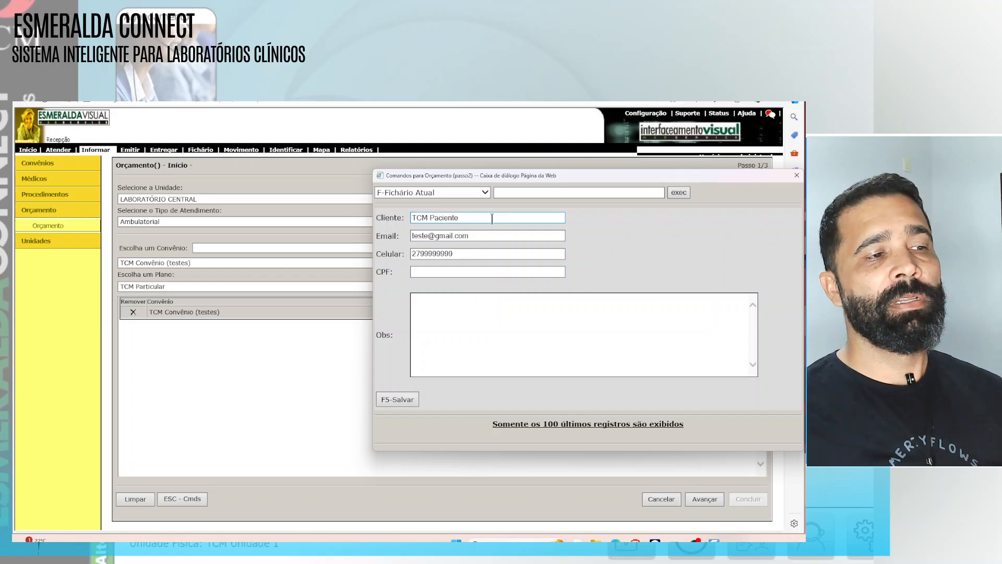
pyautogui.click(507, 326)
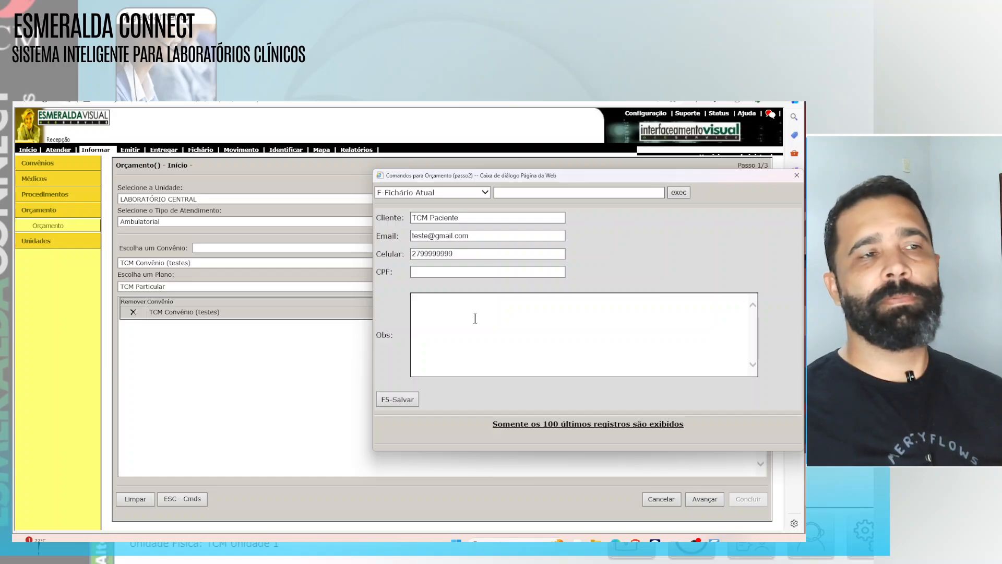
pyautogui.click(484, 192)
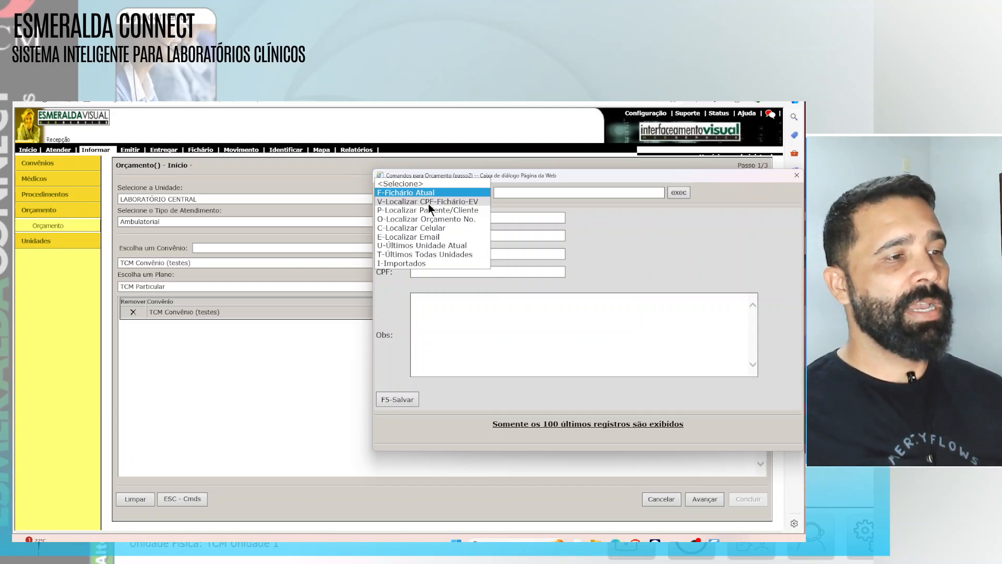
# - Switch the lookup from V-Localizar CPF-Fichário-EV to P-Localizar Paciente/Cliente, discarding a partial CPF
pyautogui.click(471, 202)
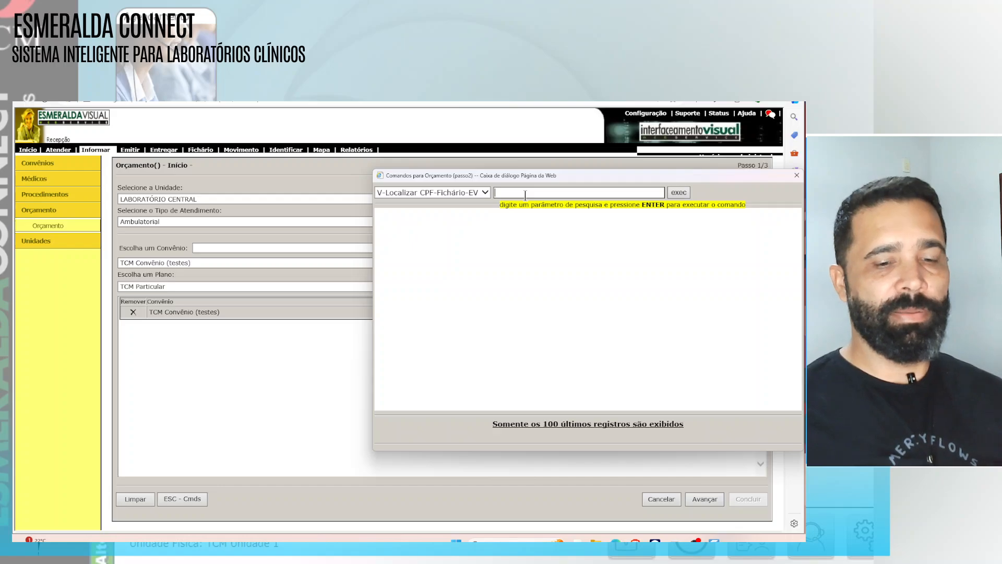
pyautogui.write('07')
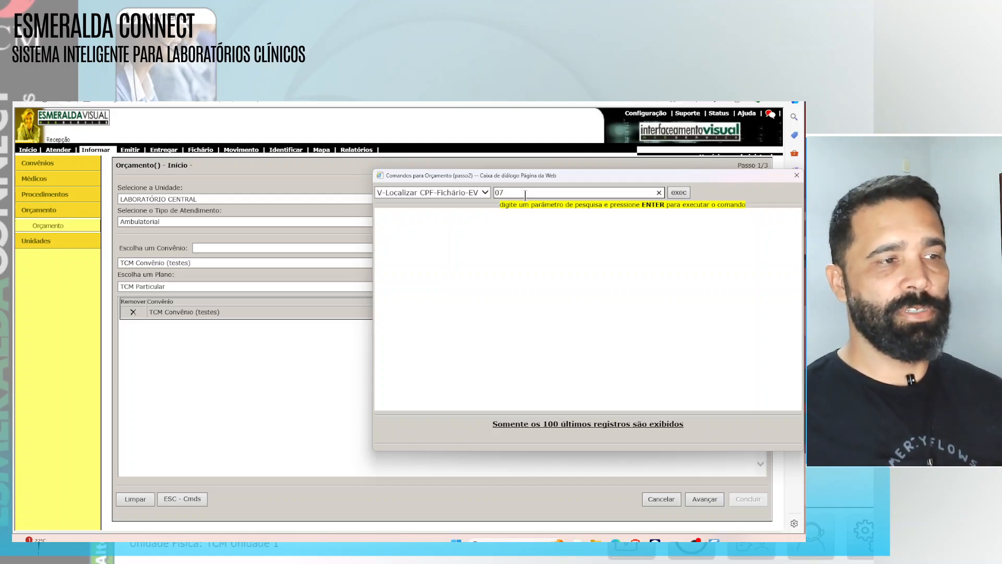
pyautogui.press('BackSpace')
pyautogui.press('BackSpace')
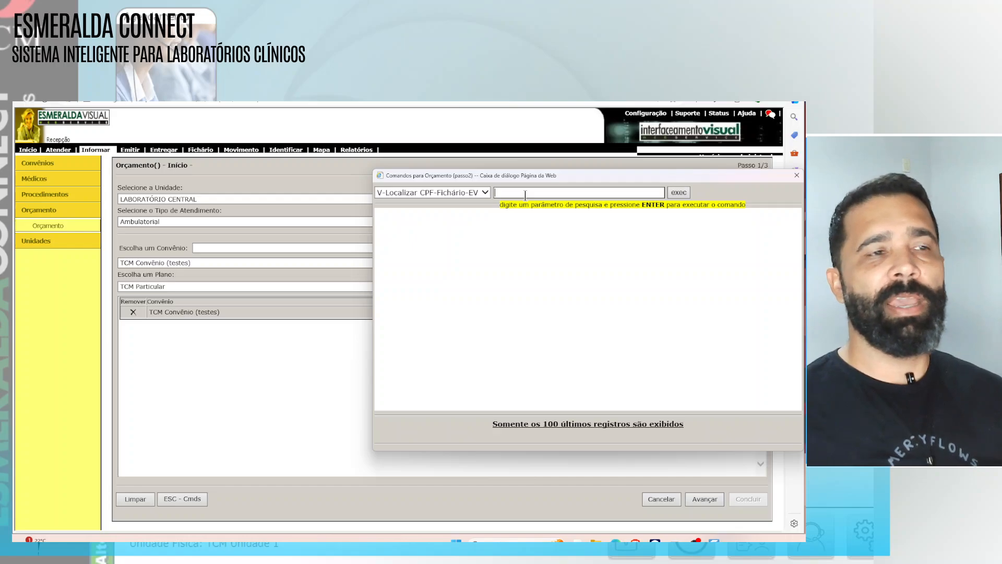
pyautogui.click(484, 192)
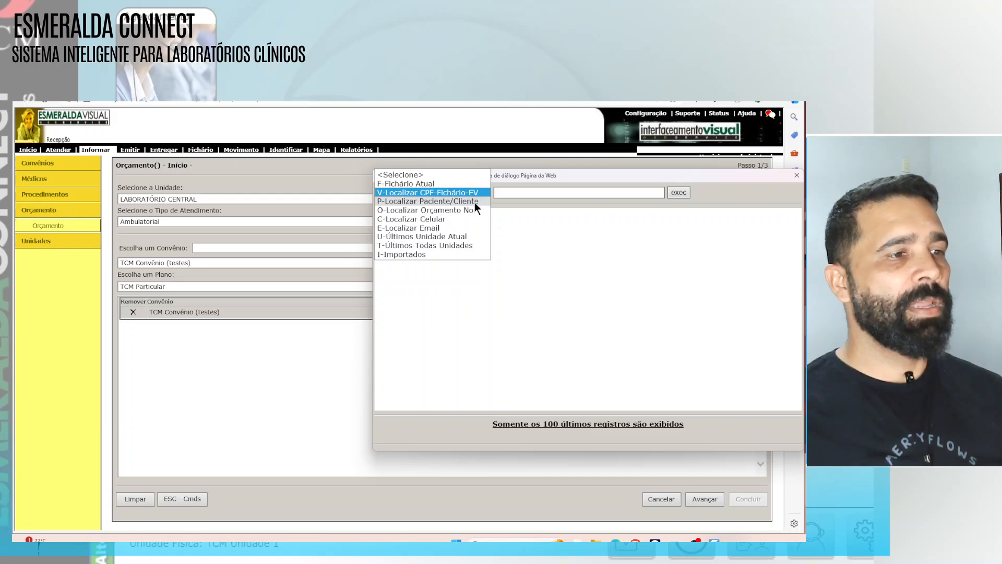
pyautogui.click(475, 202)
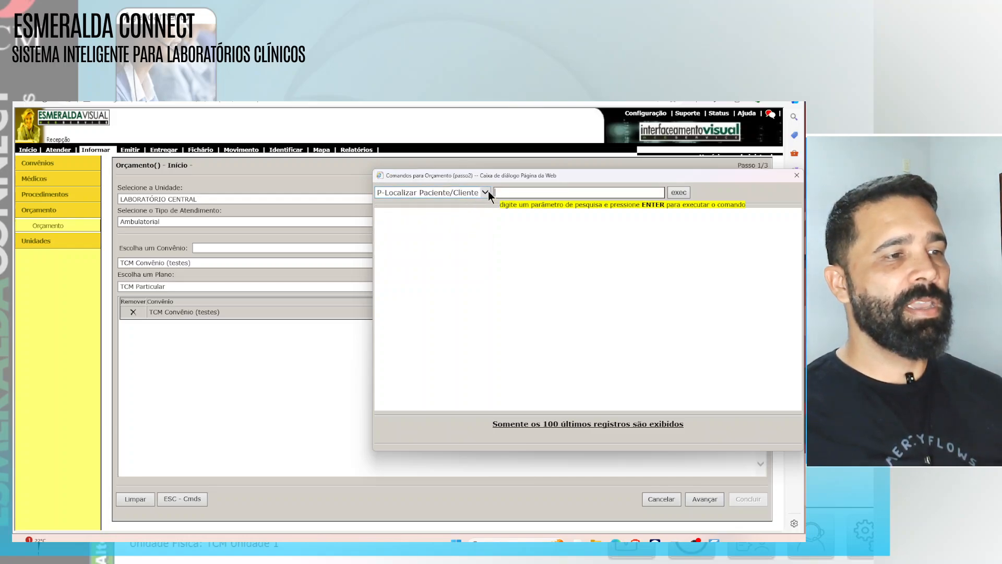
pyautogui.click(486, 192)
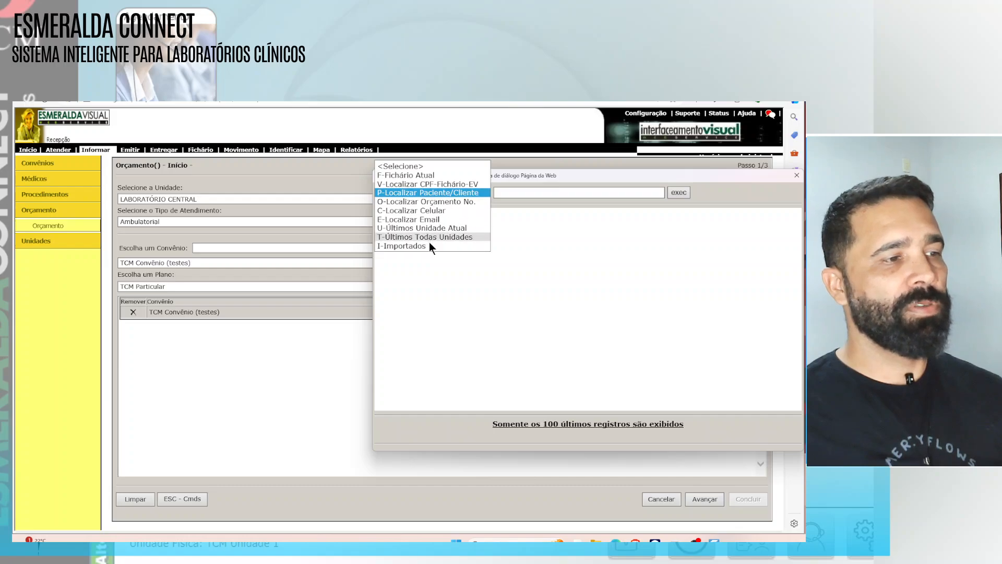
# - Return to F-Fichário Atual and re-enter the client's name and mobile number
pyautogui.click(406, 177)
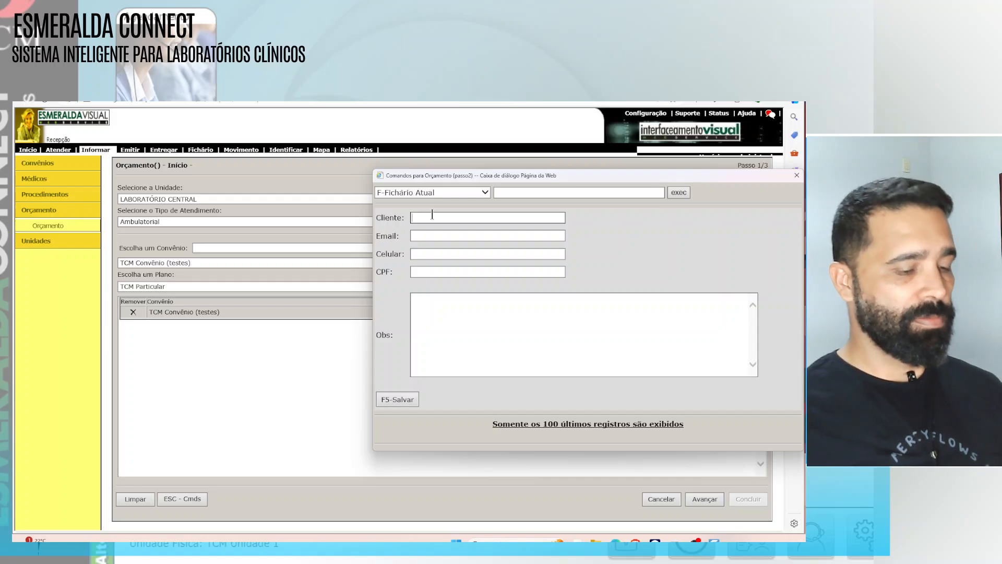
pyautogui.write('TCM Pa')
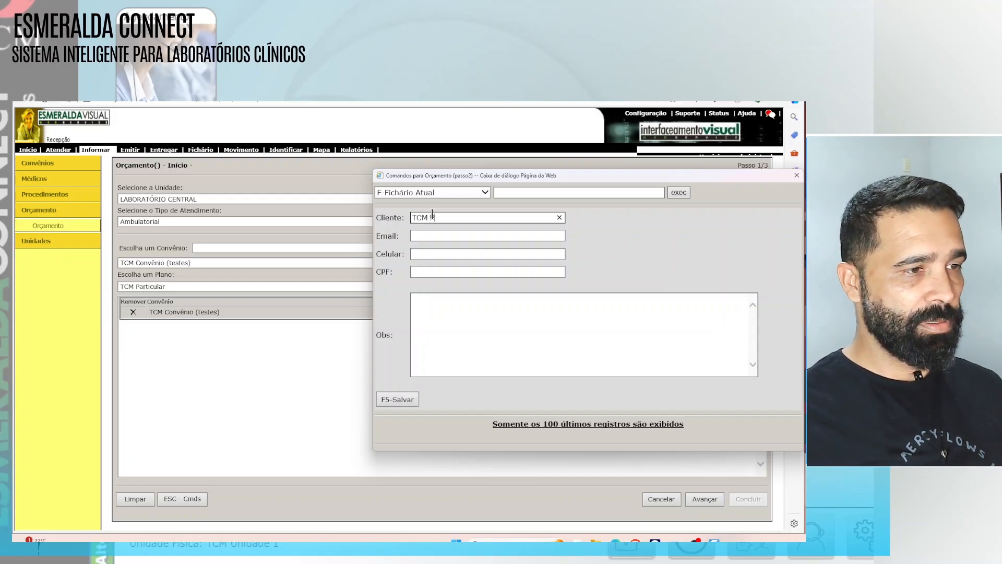
pyautogui.write('ciente')
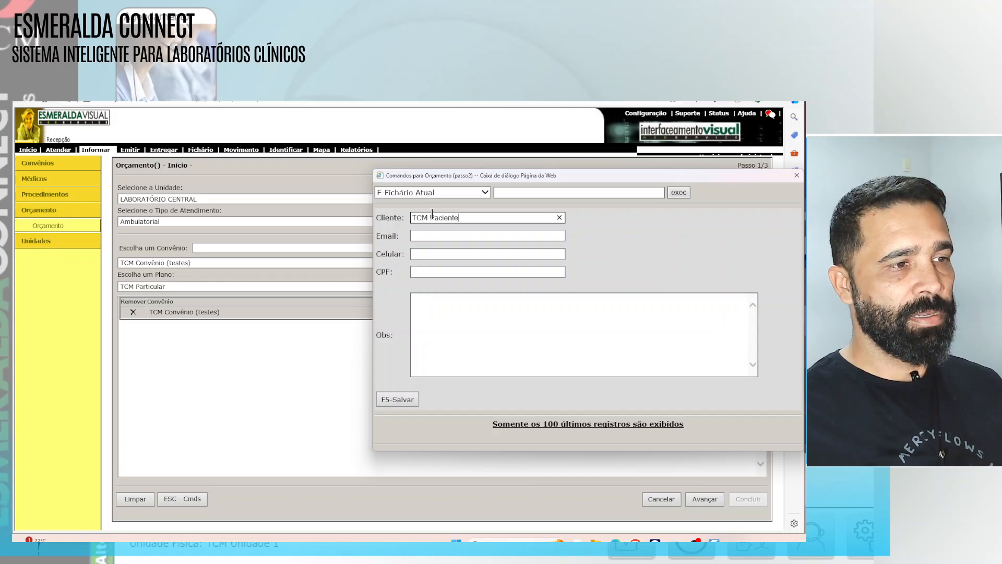
pyautogui.press('Tab')
pyautogui.press('Tab')
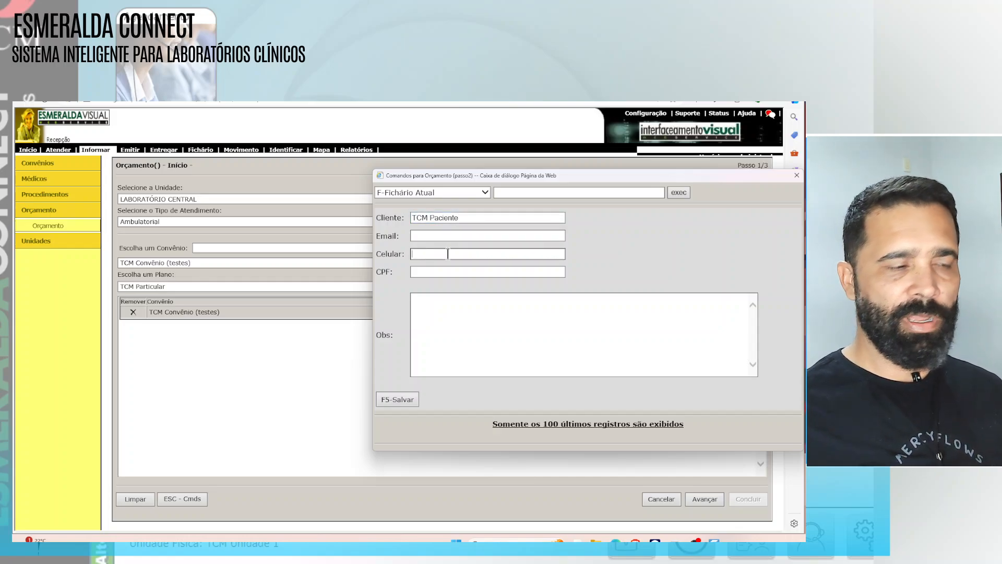
pyautogui.write('27999')
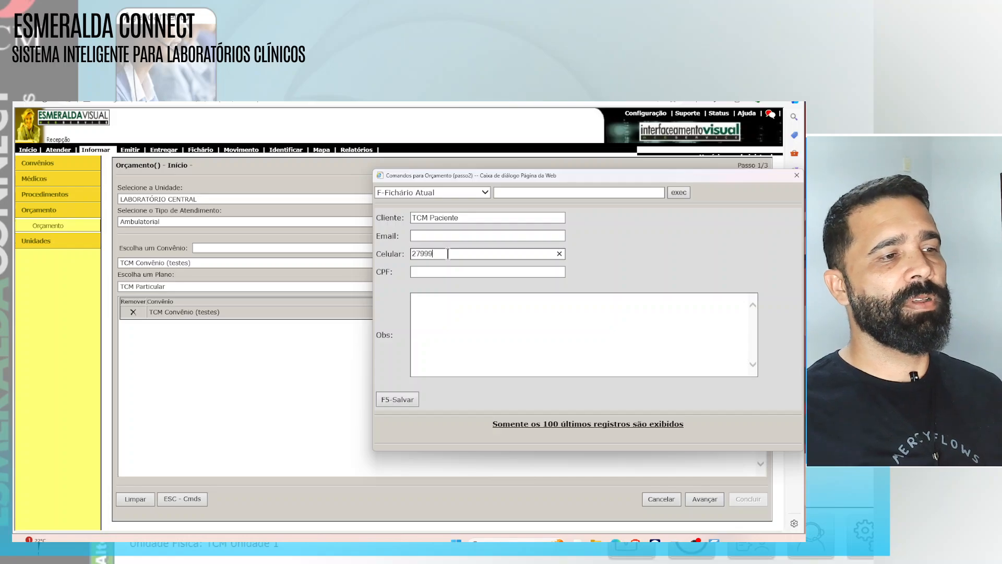
pyautogui.write('99999')
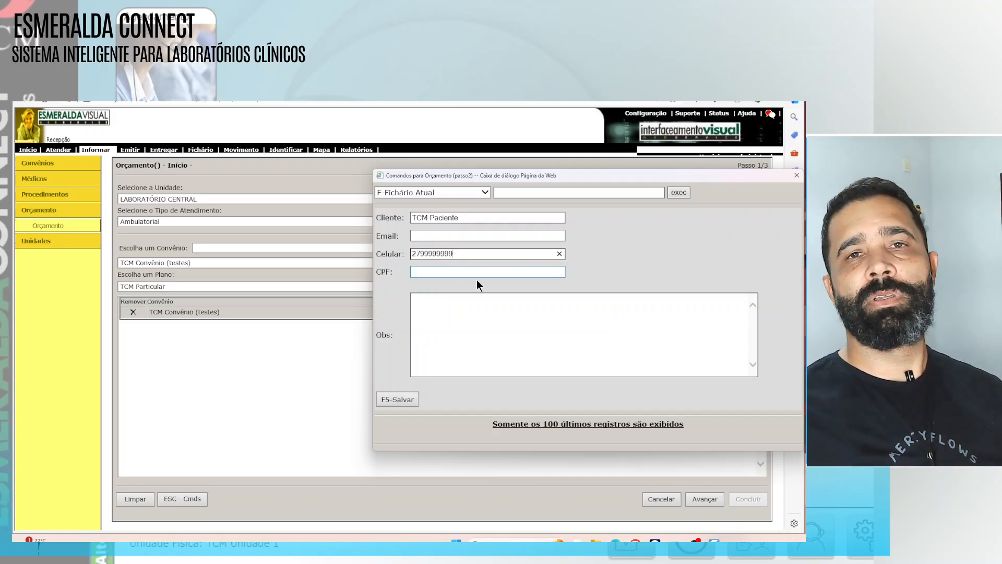
# - Save the patient details with F5-Salvar, acknowledge the message, and close Comandos para Orçamento
pyautogui.click(410, 400)
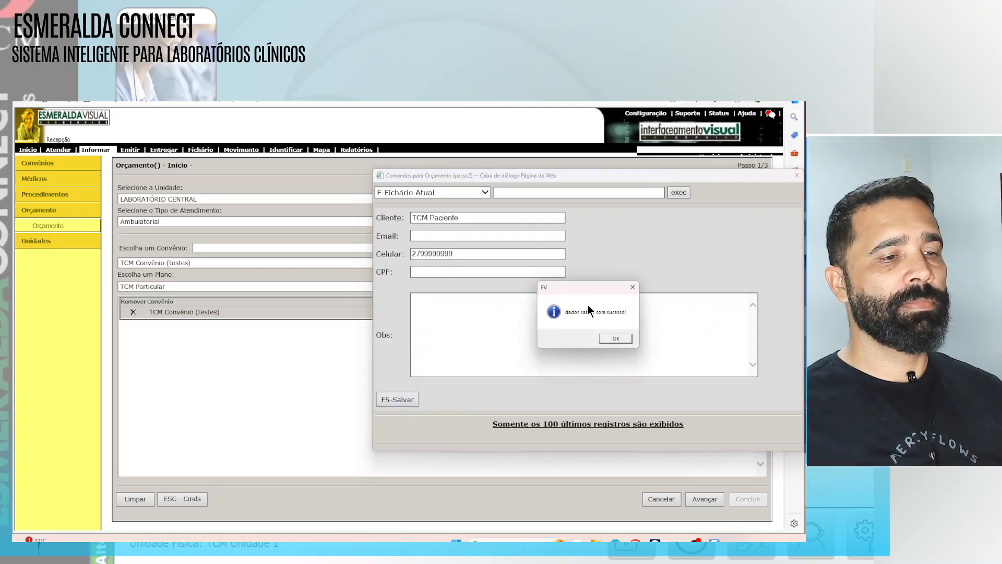
pyautogui.click(616, 339)
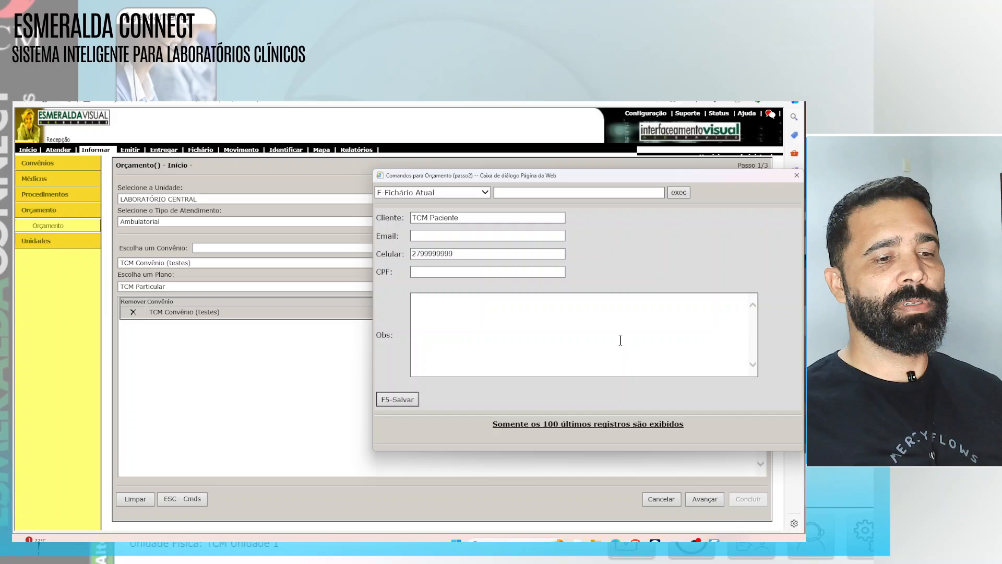
pyautogui.click(796, 176)
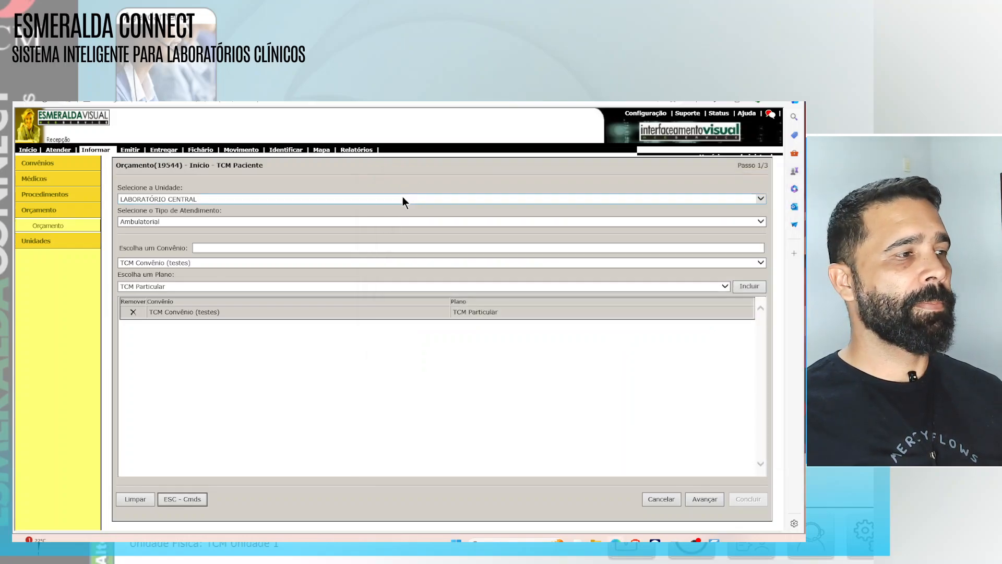
# - Highlight budget number 19544 and the patient name in the heading, then advance to Passo 2/3
pyautogui.click(117, 165)
pyautogui.moveTo(118, 165); pyautogui.dragTo(246, 170)
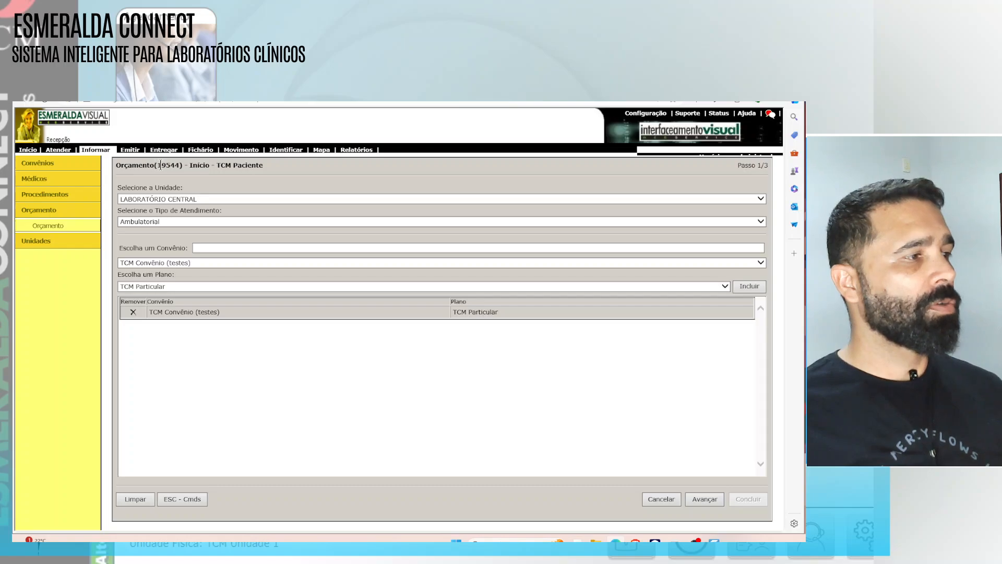
pyautogui.moveTo(158, 165); pyautogui.dragTo(183, 166)
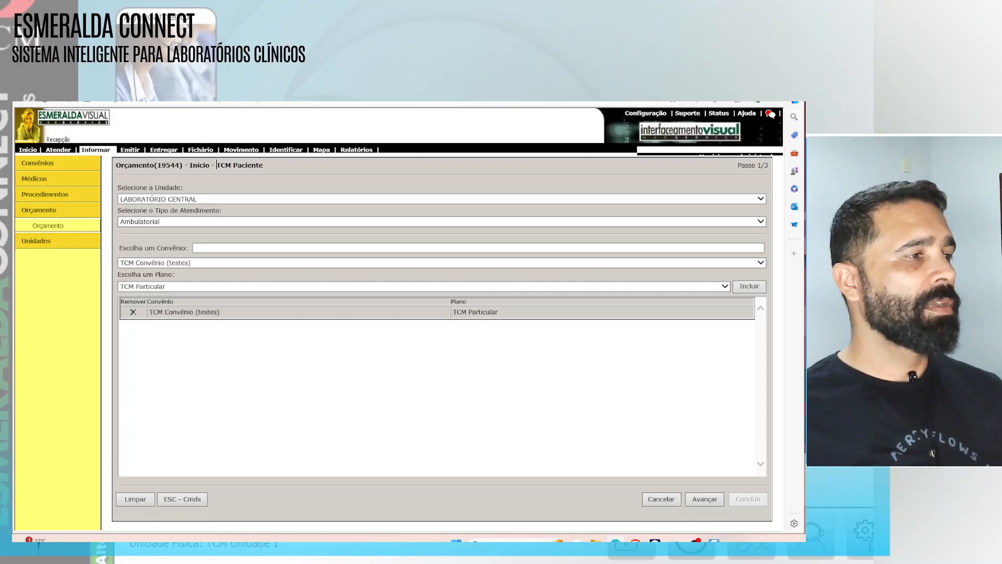
pyautogui.moveTo(217, 165); pyautogui.dragTo(263, 166)
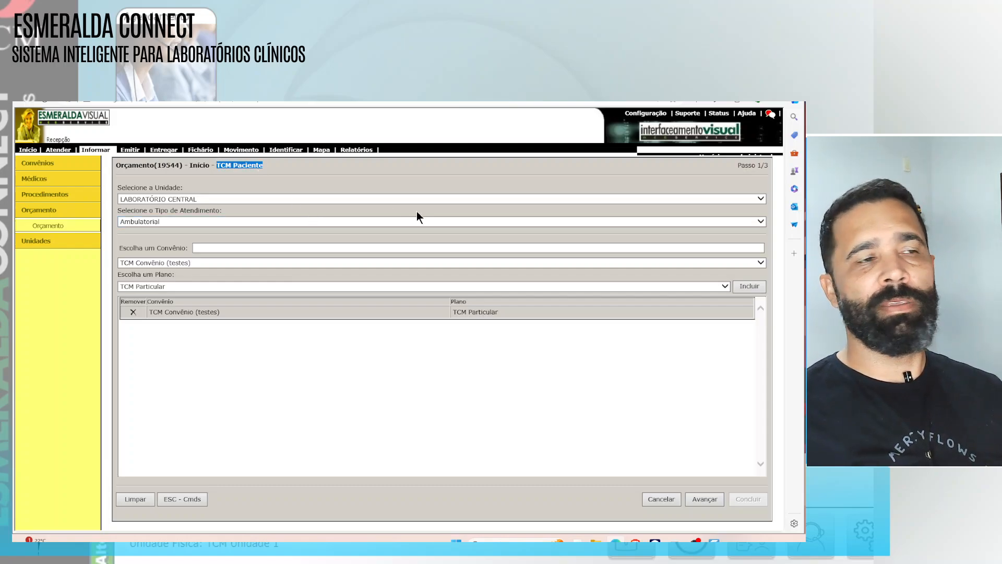
pyautogui.click(707, 499)
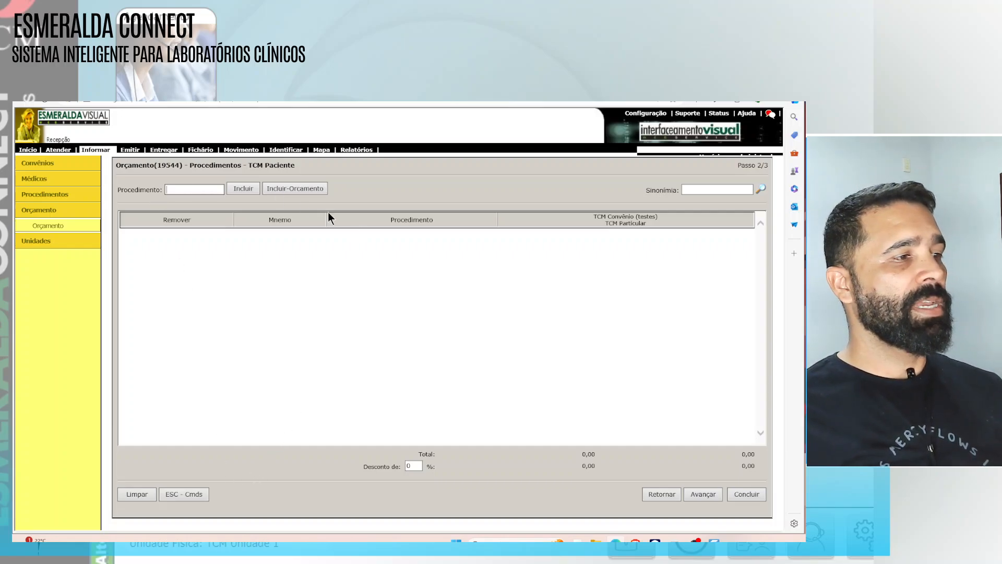
# - Add GLICOSE, HEMOGRAMA COMPLETO and TRIGLICERIDEOS using mnemonics gli, hem and tri
pyautogui.moveTo(120, 191); pyautogui.dragTo(156, 191)
pyautogui.click(176, 189)
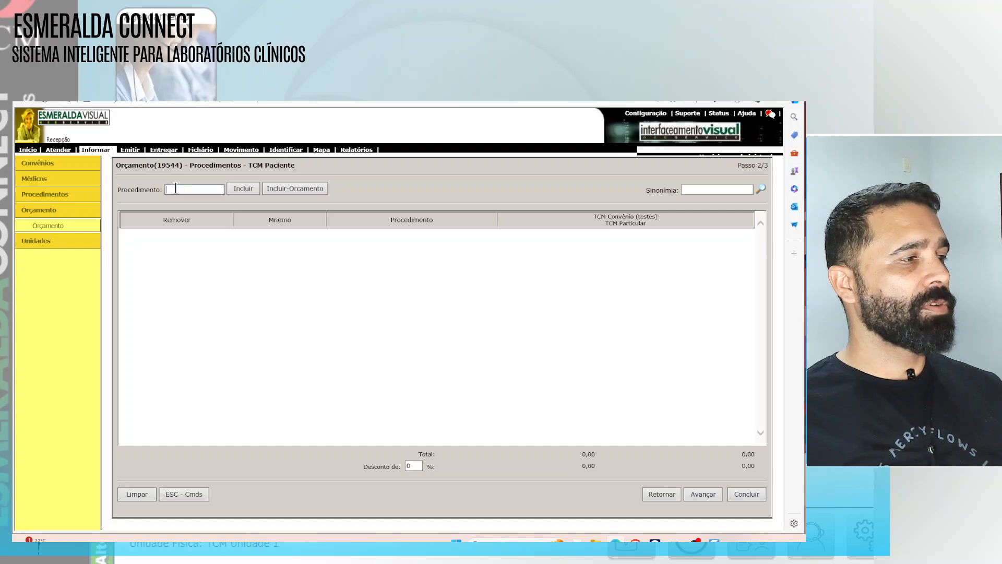
pyautogui.write('gli')
pyautogui.click(241, 188)
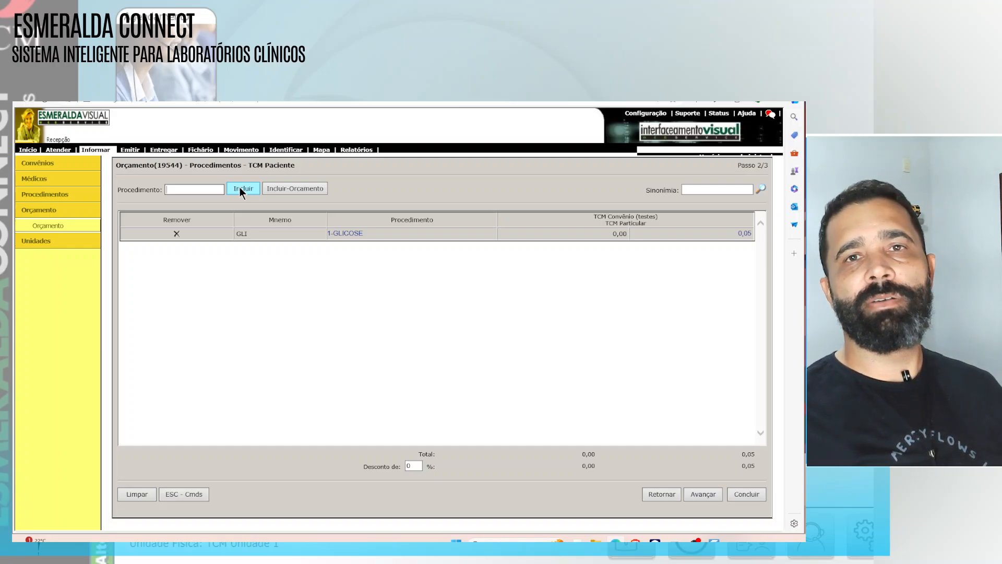
pyautogui.write('hem')
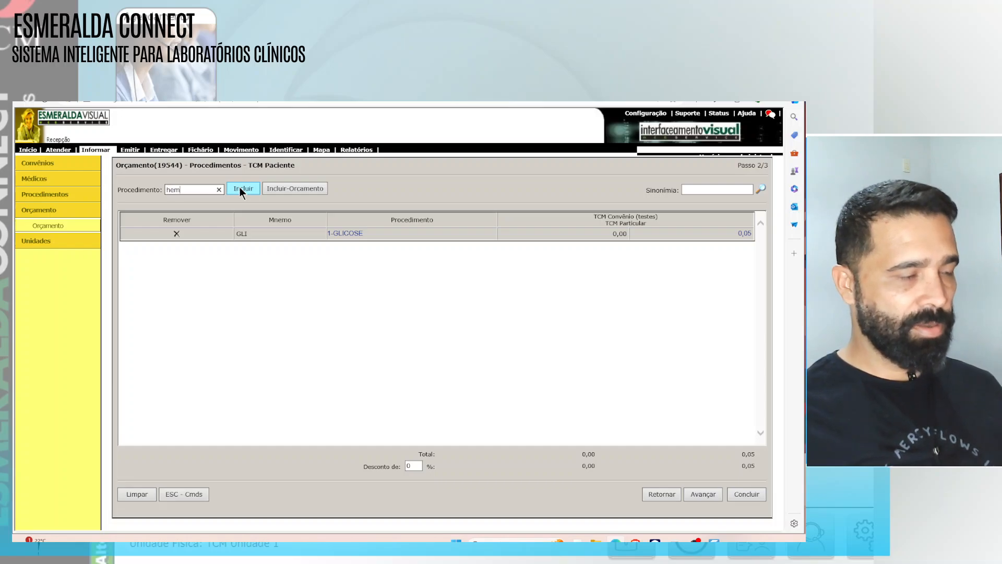
pyautogui.click(239, 187)
pyautogui.write('tri')
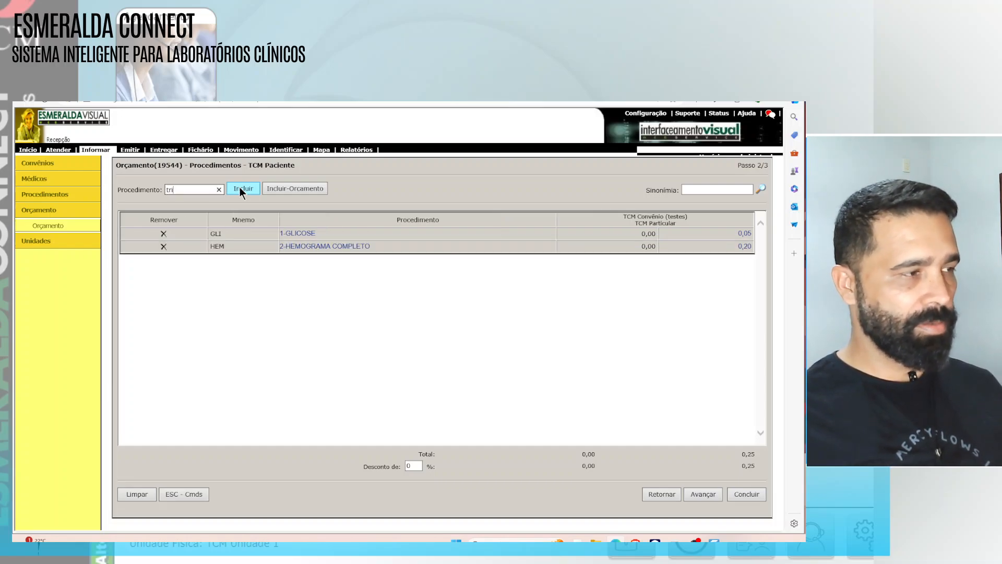
pyautogui.click(240, 187)
# - Add COLESTEROL TOTAL via a Sinonímia search for 'coleste' after 'col' isn't found
pyautogui.write('col')
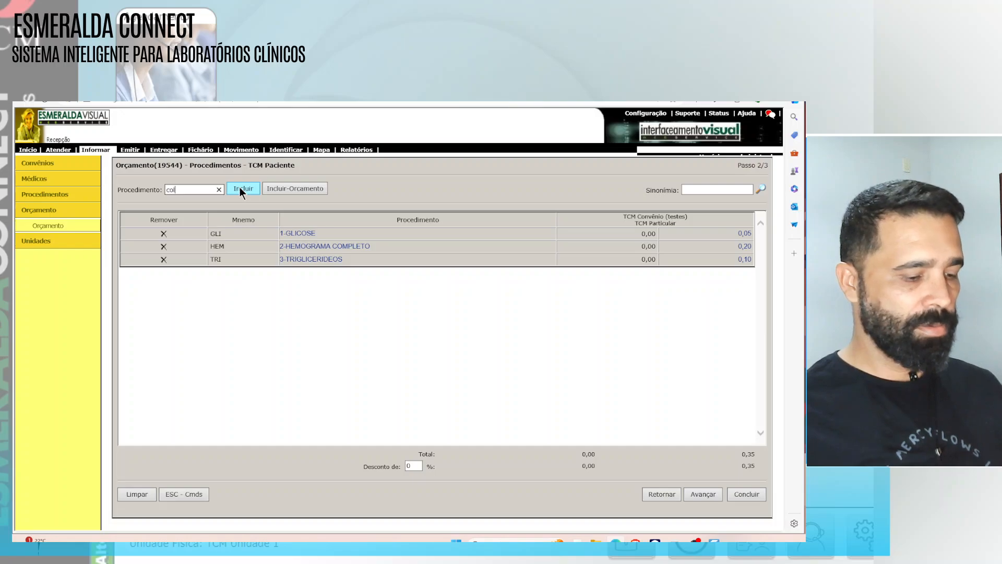
pyautogui.press('Return')
pyautogui.press('Return')
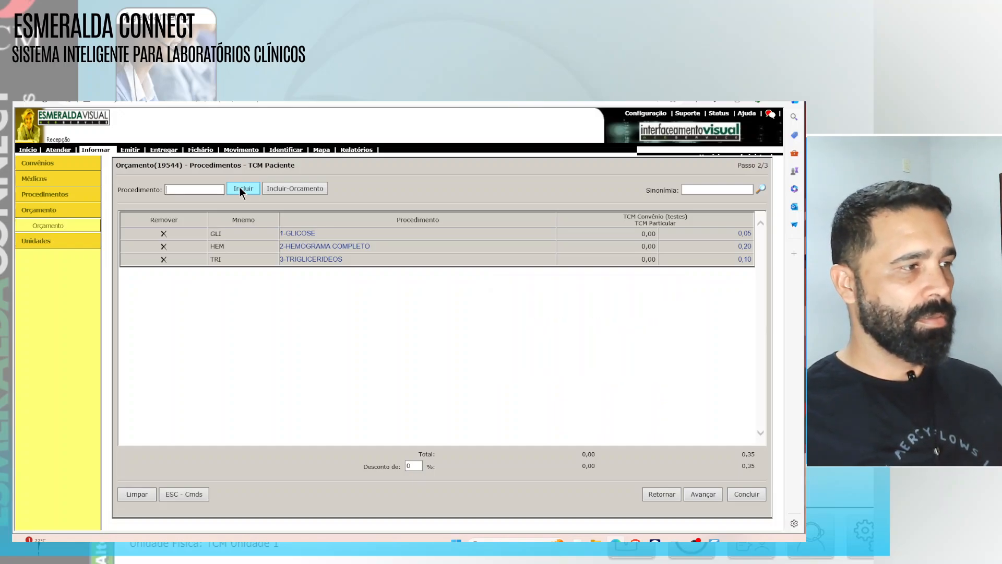
pyautogui.write('col')
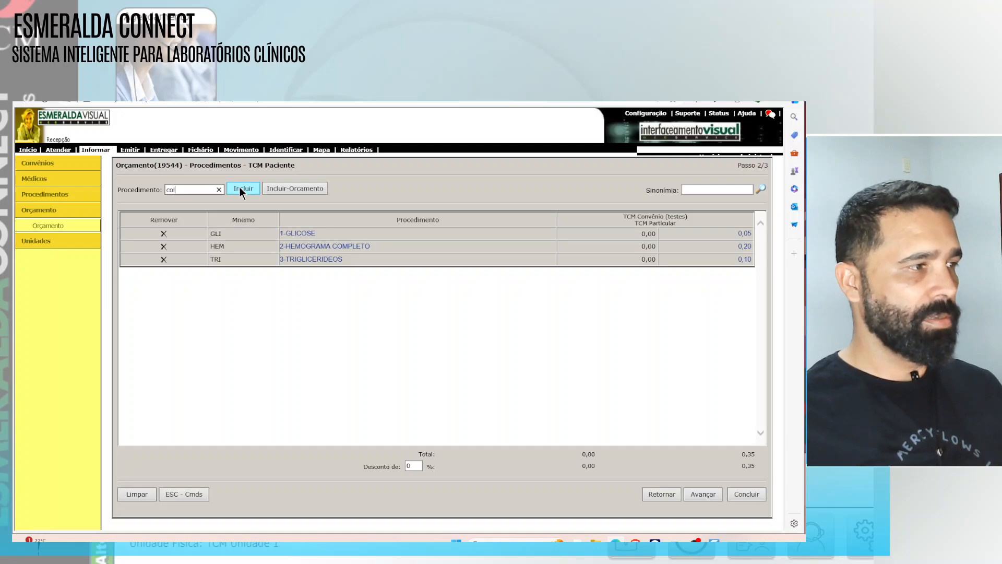
pyautogui.press('Return')
pyautogui.press('Return')
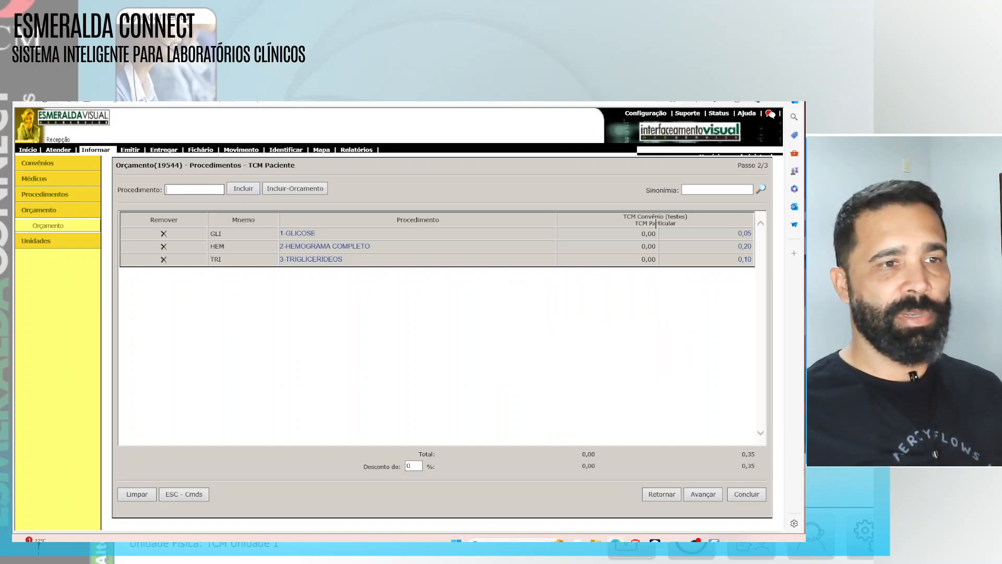
pyautogui.click(698, 189)
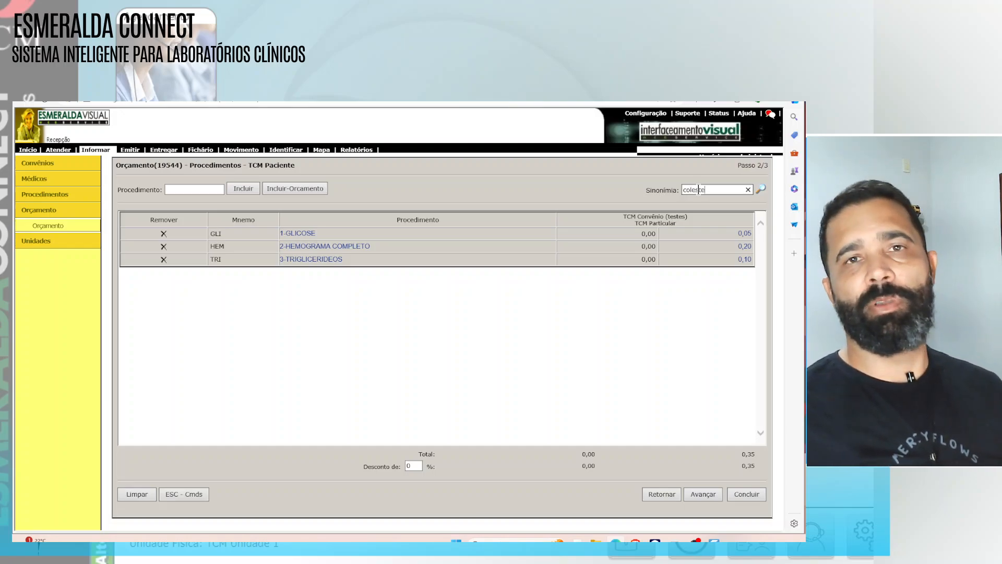
pyautogui.write('coleste')
pyautogui.press('Return')
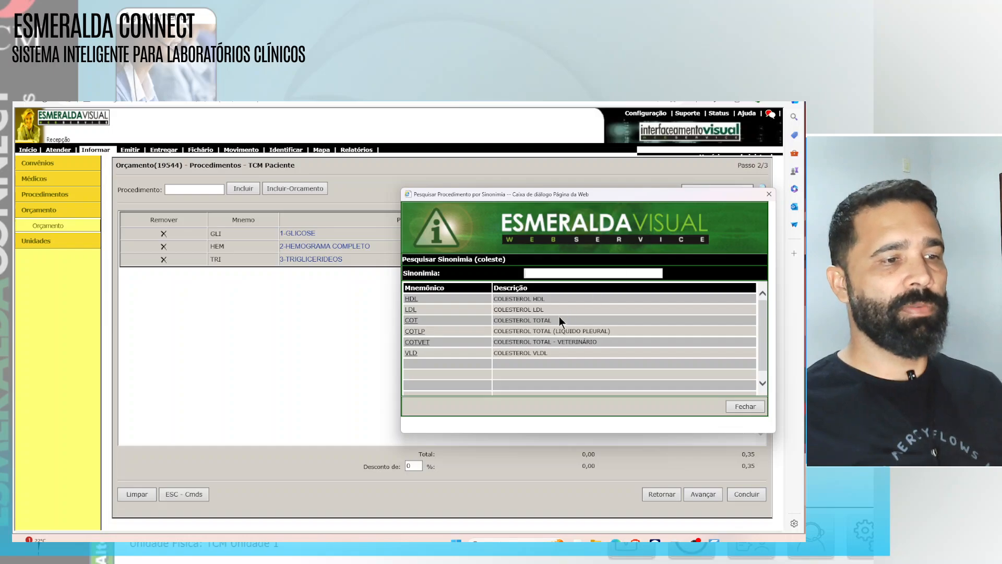
pyautogui.click(412, 320)
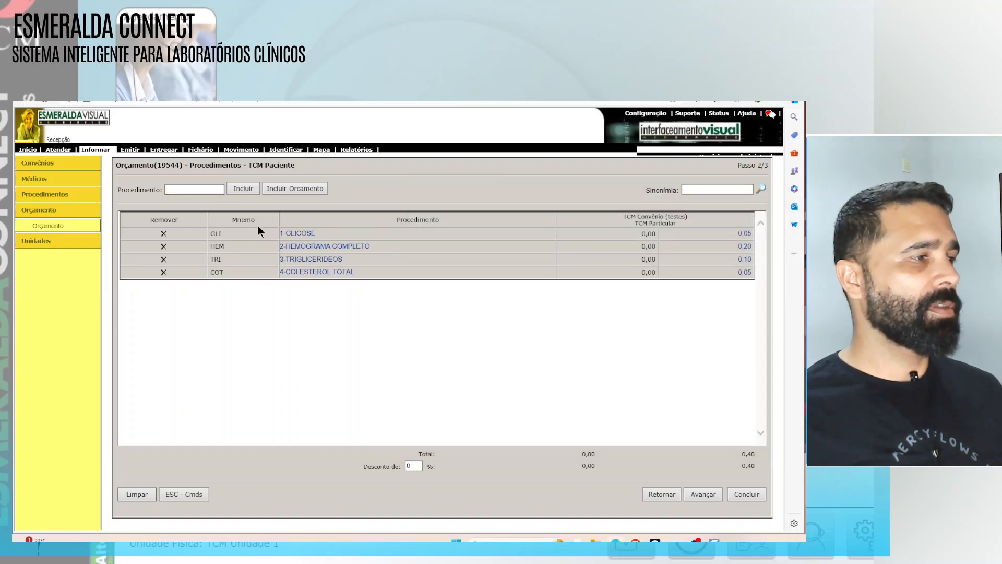
# - Add GAMA GT, CREATININA and PSA TOTAL using mnemonics ggt, cre and psa
pyautogui.click(214, 190)
pyautogui.write('ggt')
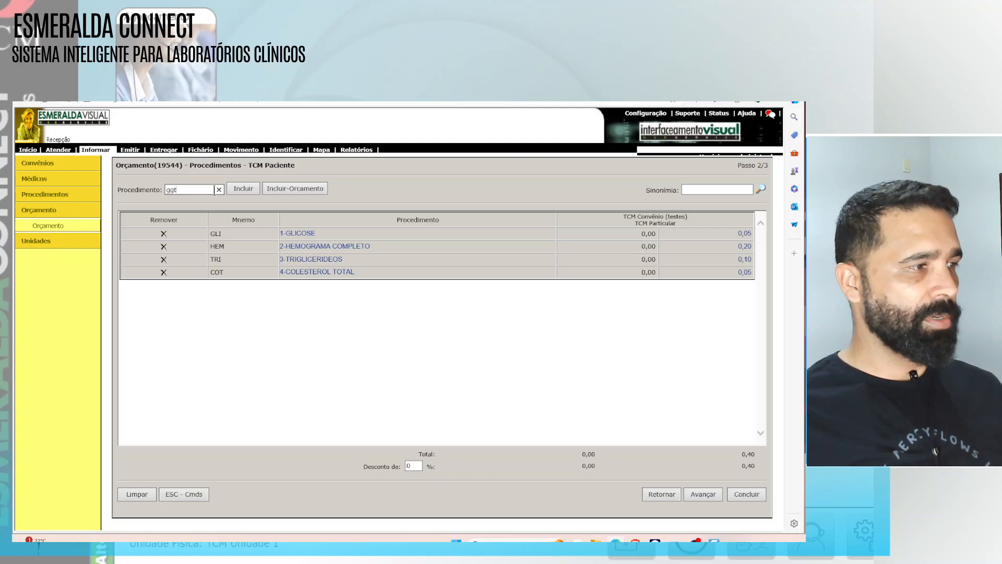
pyautogui.press('Return')
pyautogui.write('cre')
pyautogui.press('Return')
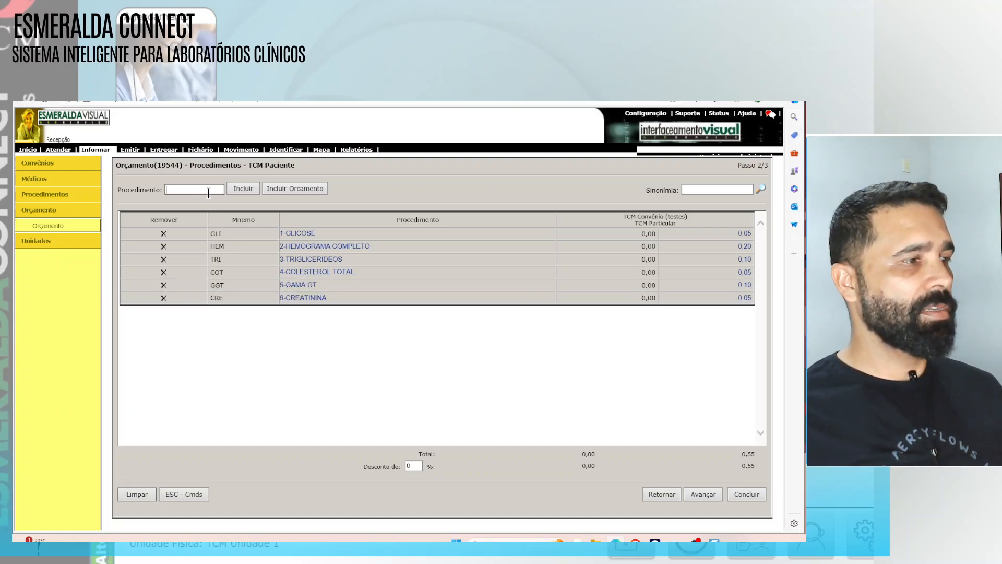
pyautogui.write('psa')
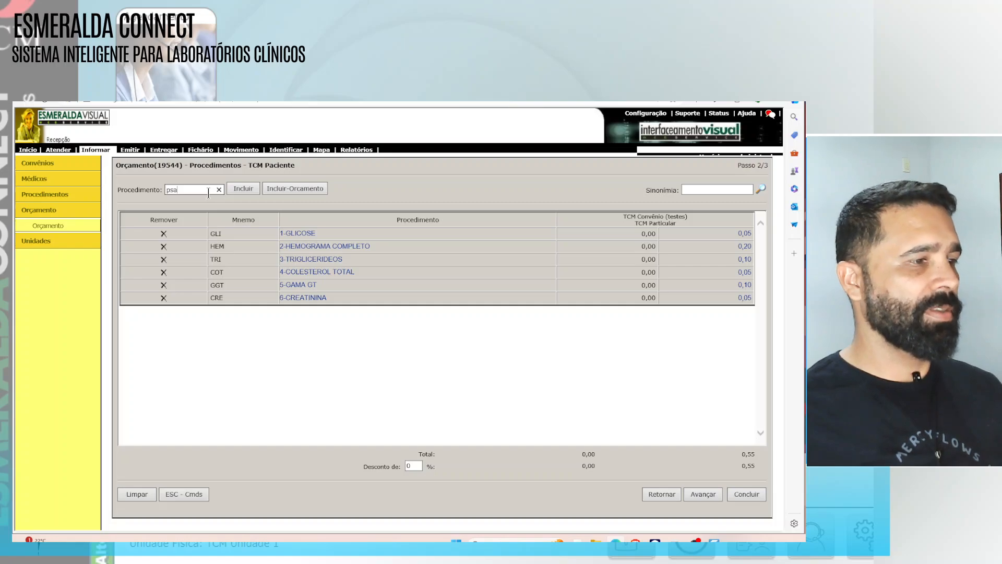
pyautogui.press('Return')
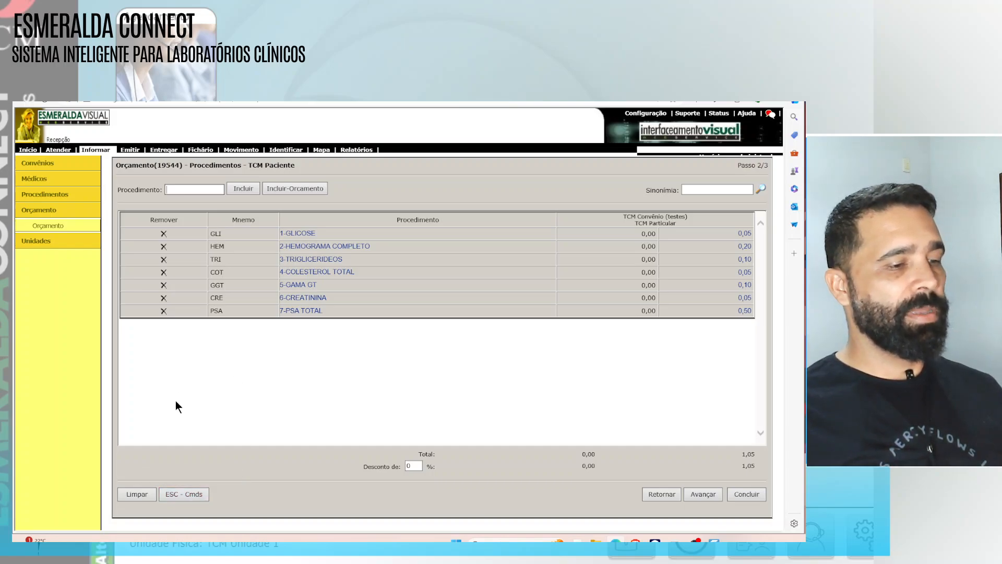
# - Enter 10 in the Desconto de % field, lowering the total from 1,05 to 0,95
pyautogui.moveTo(416, 465); pyautogui.dragTo(391, 473)
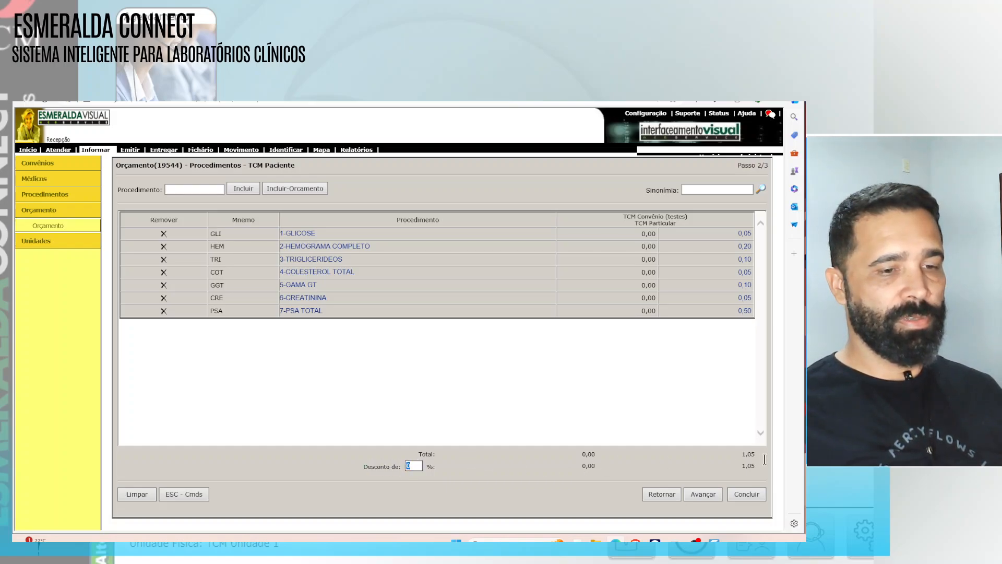
pyautogui.doubleClick(744, 454)
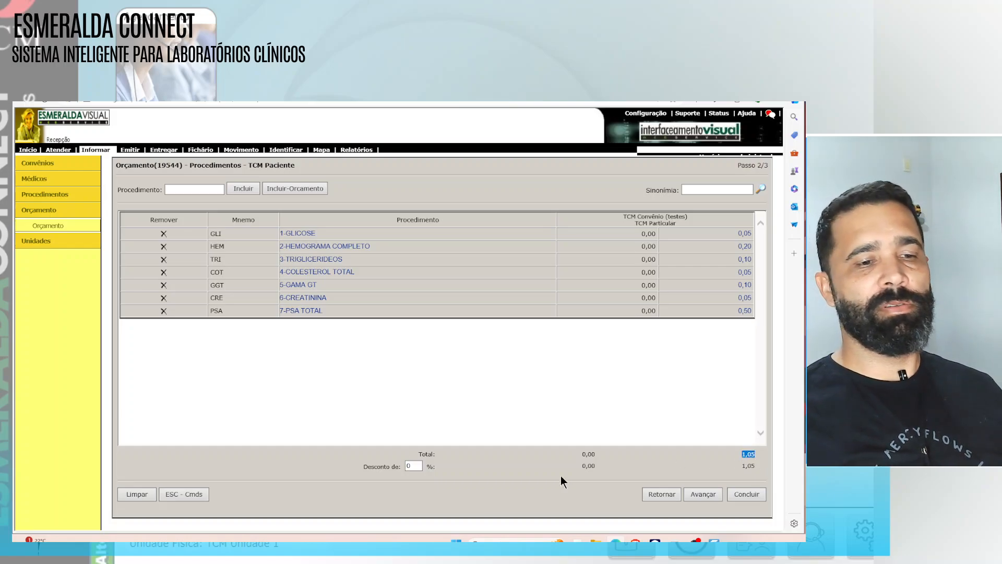
pyautogui.moveTo(413, 465); pyautogui.dragTo(396, 465)
pyautogui.write('10')
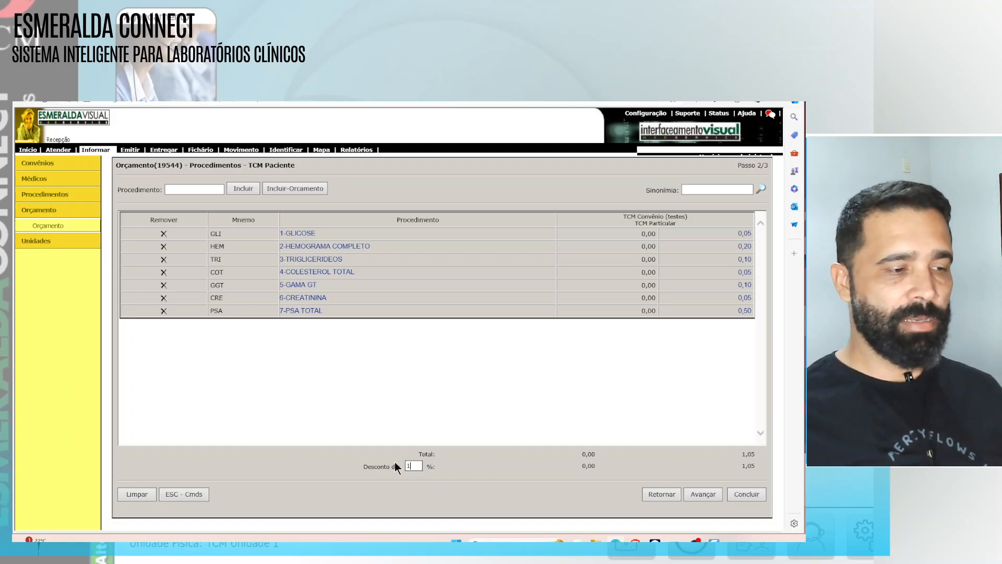
pyautogui.press('Tab')
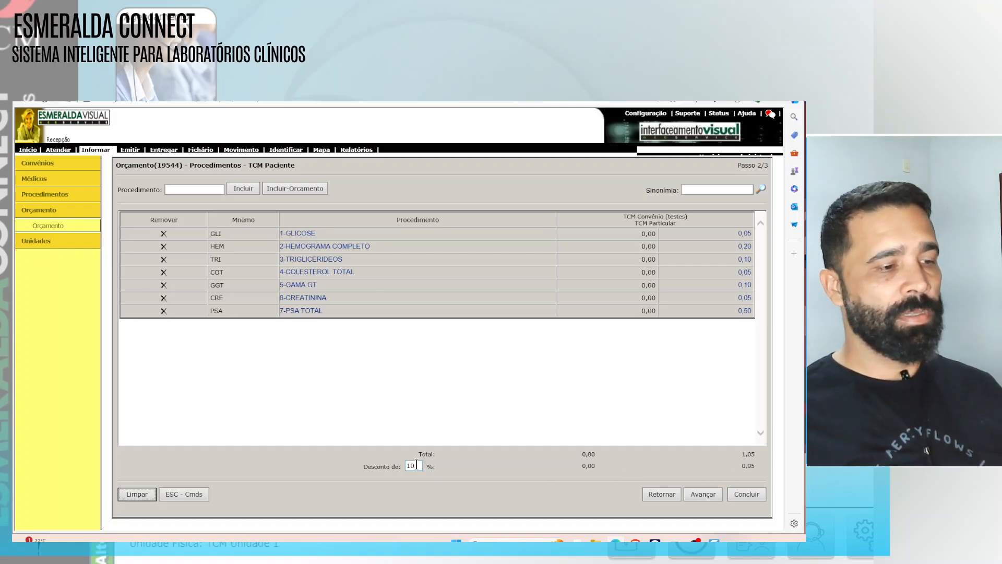
pyautogui.click(407, 466)
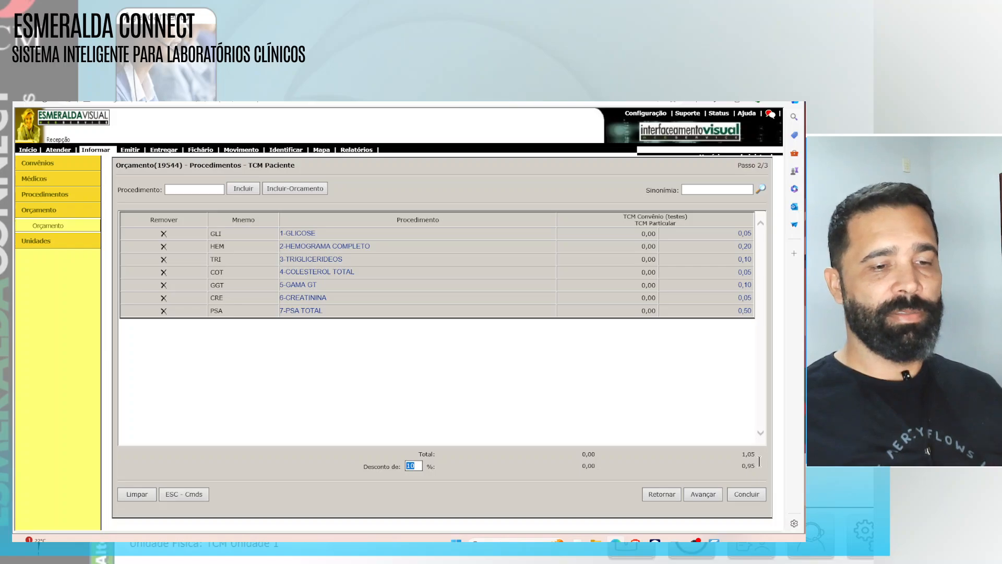
pyautogui.click(751, 482)
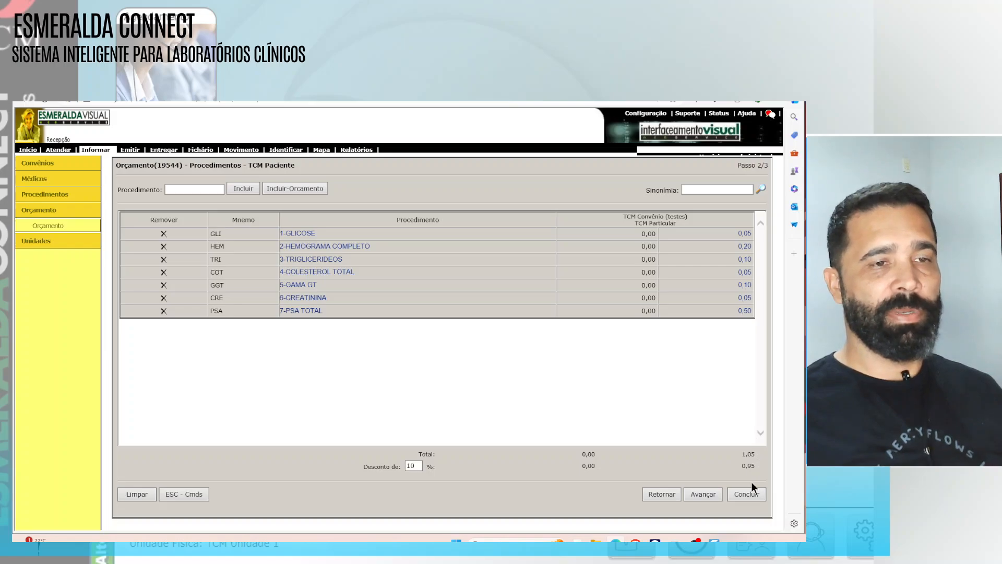
# - Advance to step 3 of 3 and highlight the budget number and client name in the preview
pyautogui.click(703, 494)
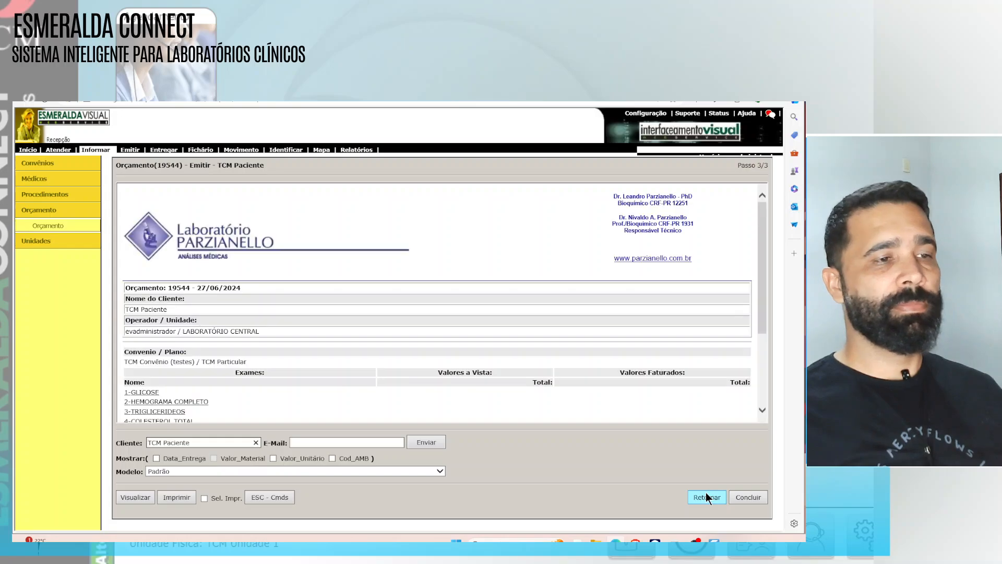
pyautogui.moveTo(761, 257); pyautogui.dragTo(776, 302)
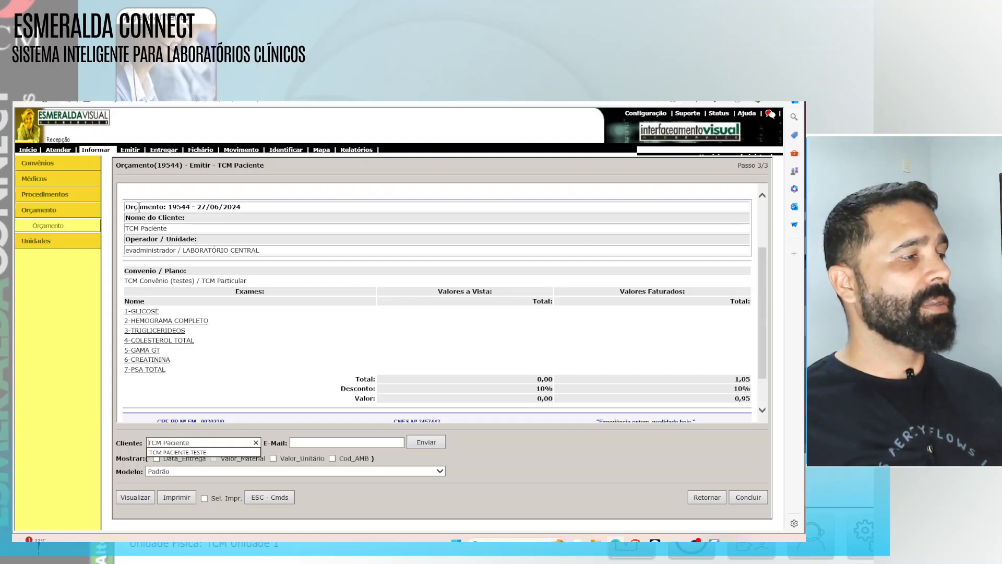
pyautogui.moveTo(125, 207); pyautogui.dragTo(245, 206)
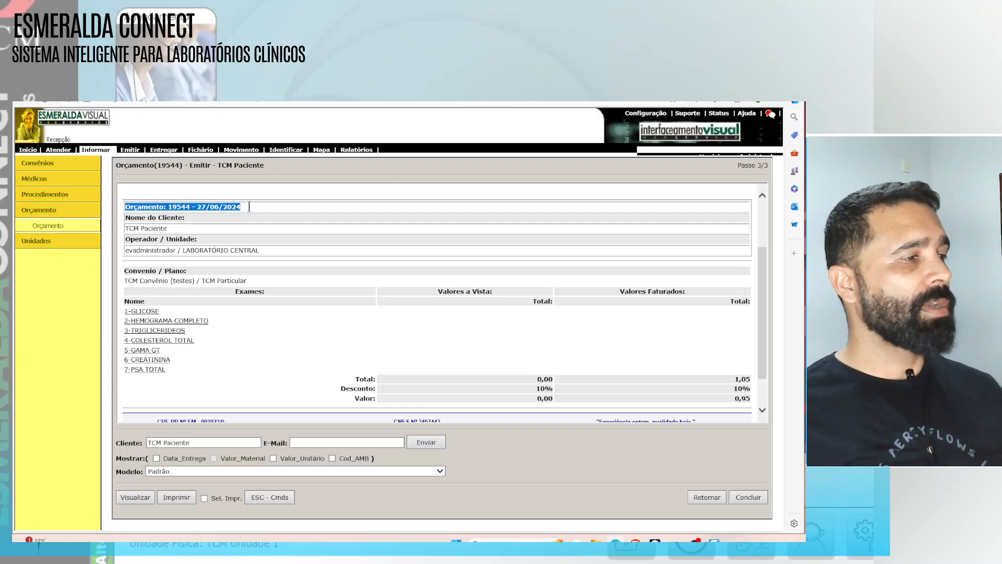
pyautogui.moveTo(175, 230); pyautogui.dragTo(251, 271)
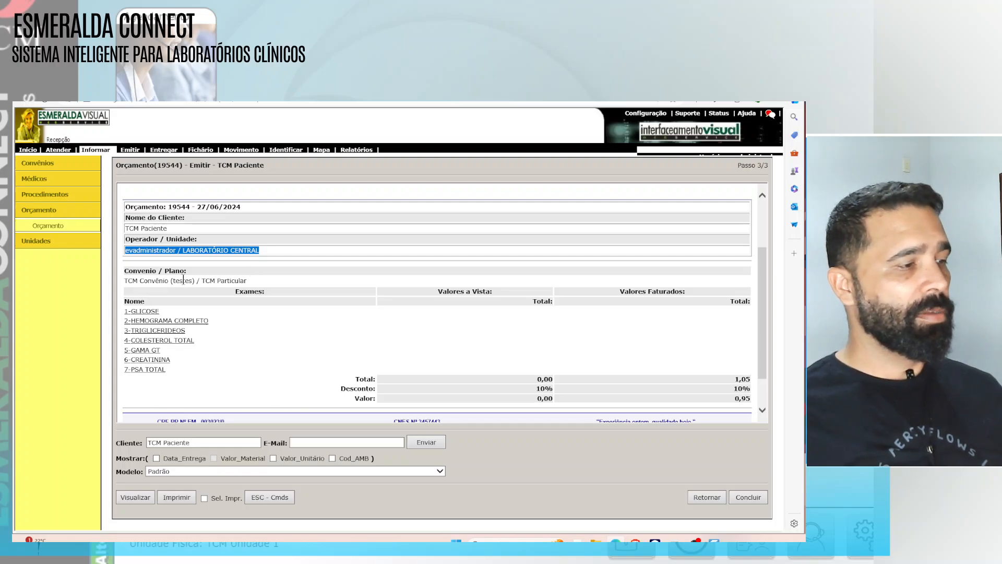
pyautogui.moveTo(762, 287)
pyautogui.mouseDown()
pyautogui.moveTo(765, 306)
pyautogui.moveTo(760, 295)
pyautogui.mouseUp()
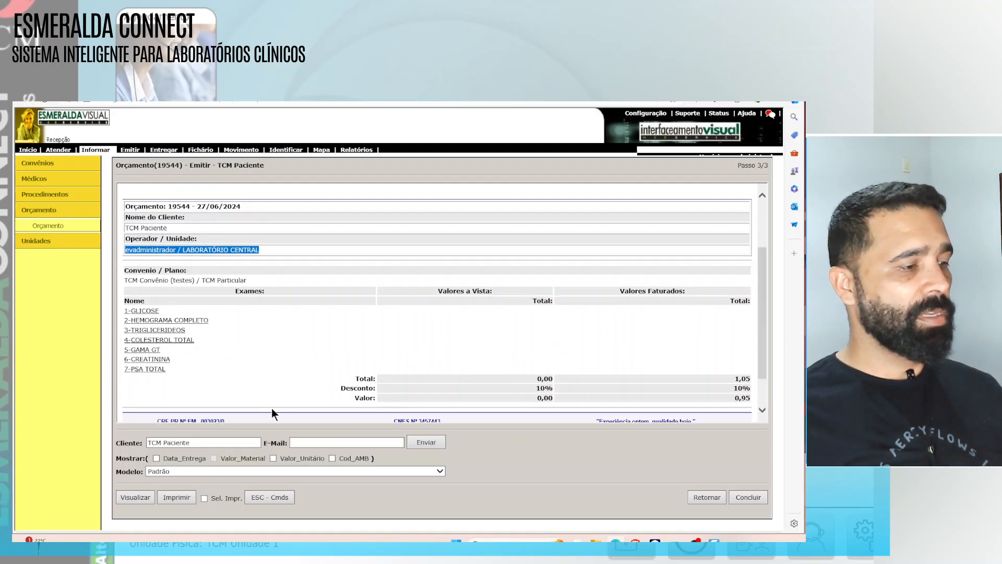
# - Tick Data_Entrega, Cod_AMB and Valor_Material to preview the extra report columns
pyautogui.click(157, 458)
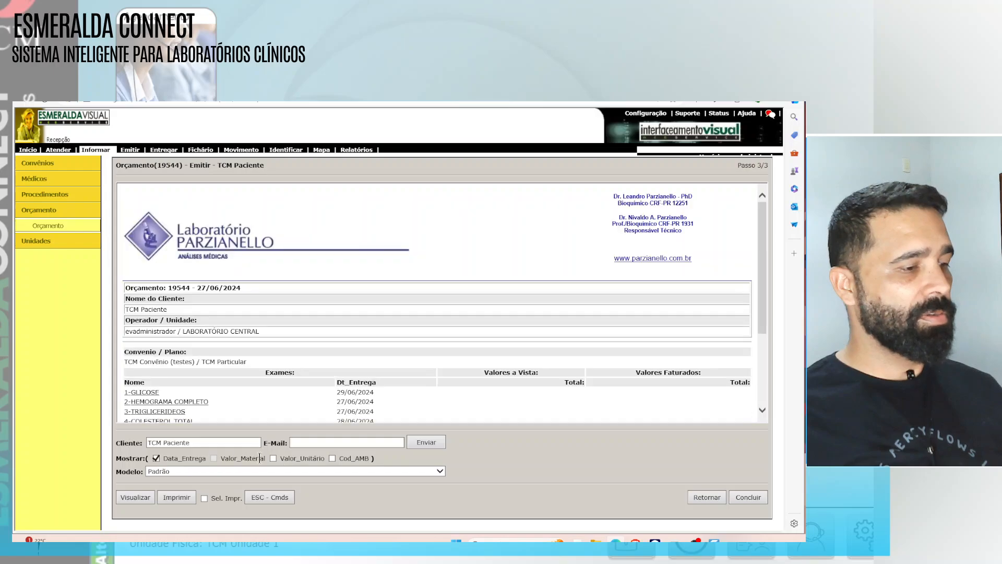
pyautogui.click(332, 458)
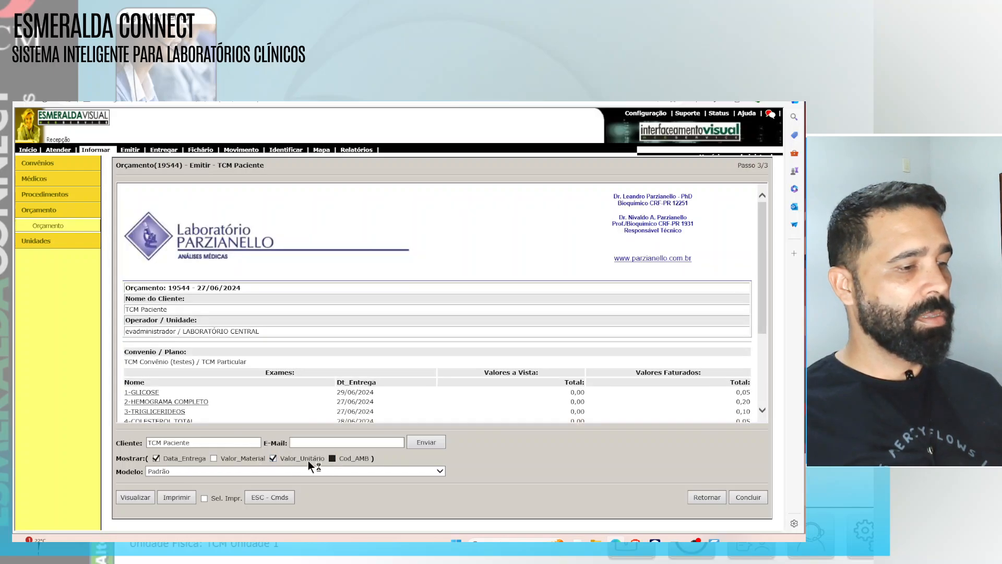
pyautogui.click(214, 458)
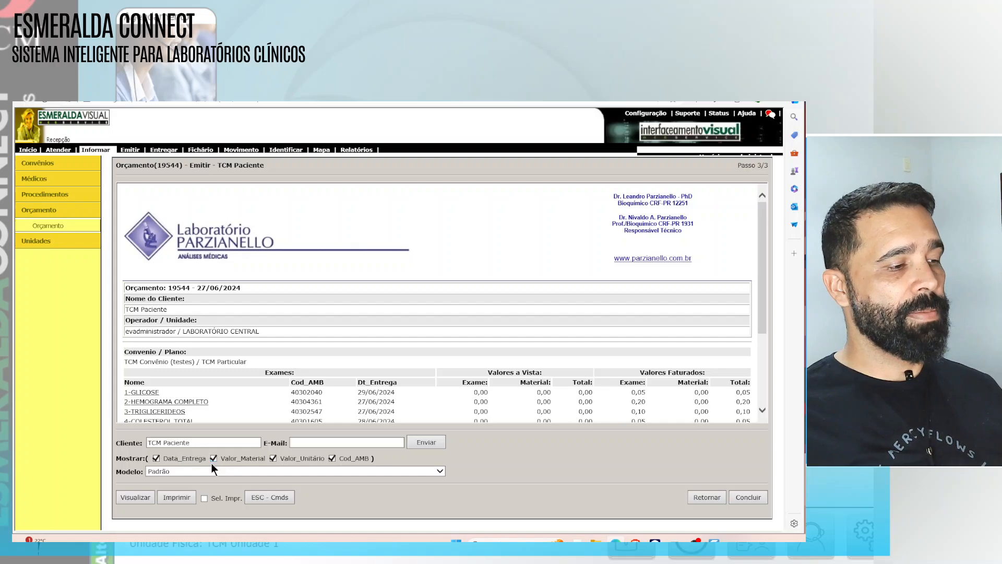
pyautogui.moveTo(761, 267); pyautogui.dragTo(766, 300)
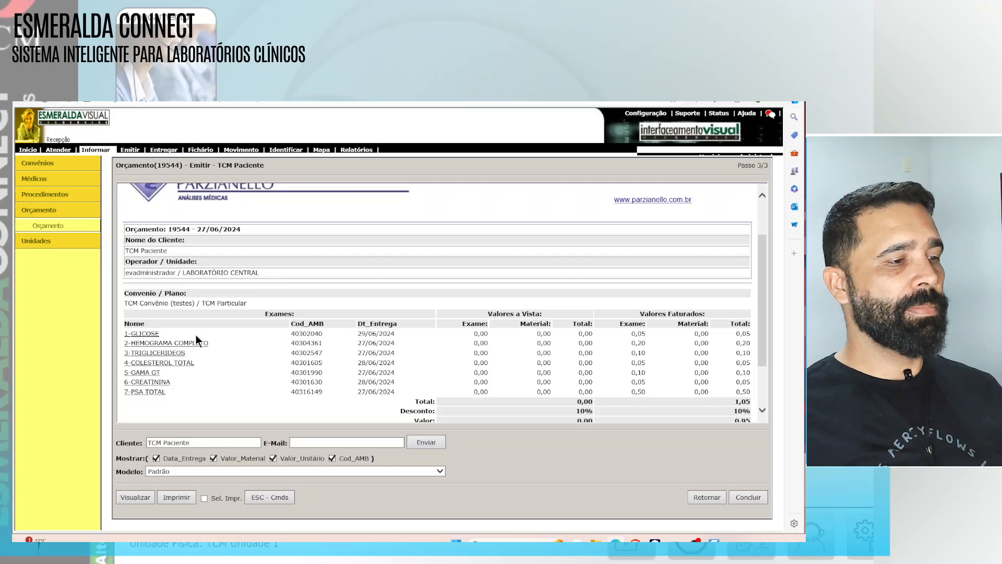
# - Untick codes, unit values, material values and delivery dates, leaving only exam names and totals
pyautogui.click(333, 458)
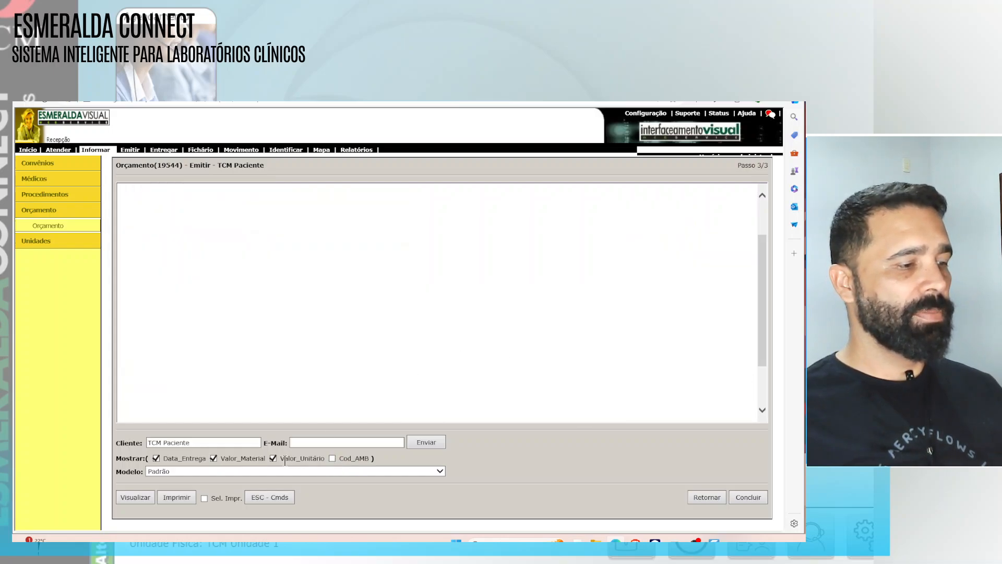
pyautogui.click(273, 458)
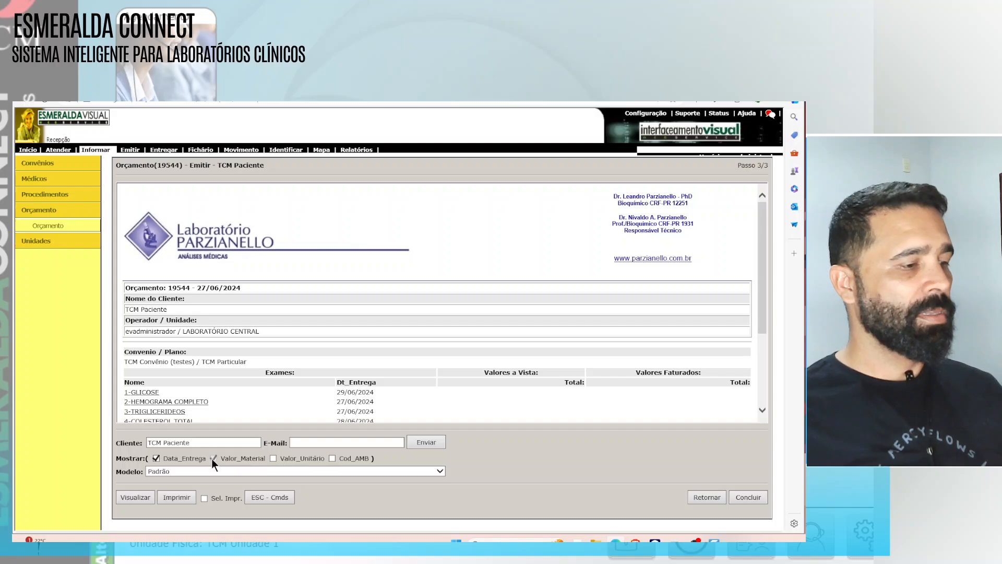
pyautogui.click(155, 458)
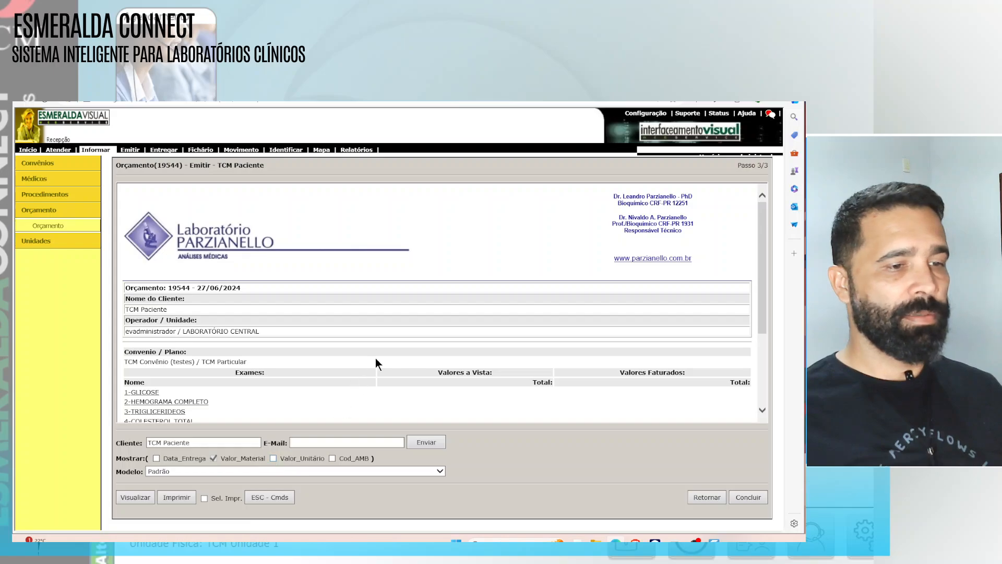
pyautogui.scroll(-2, 374, 358)
pyautogui.click(273, 458)
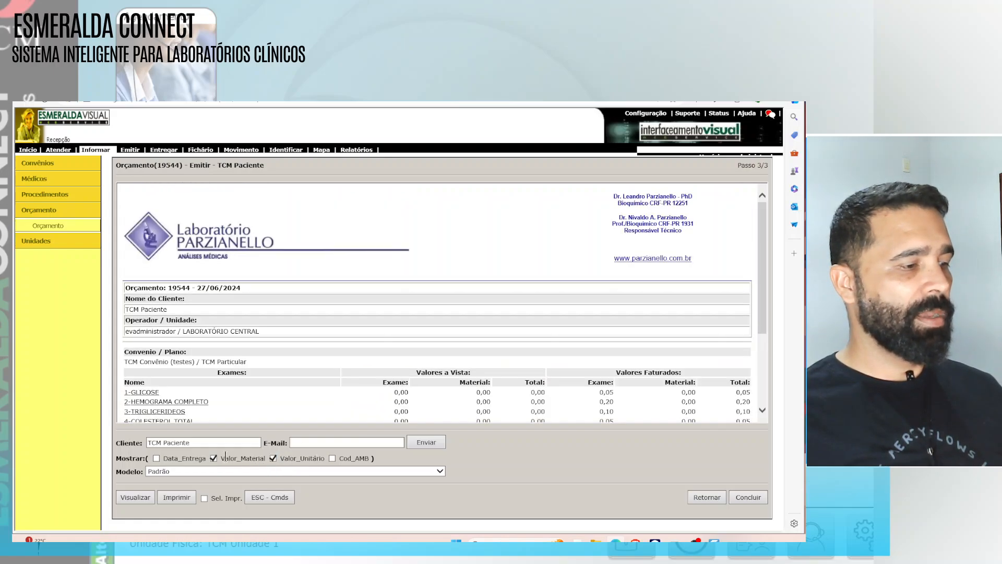
pyautogui.click(214, 458)
pyautogui.click(273, 458)
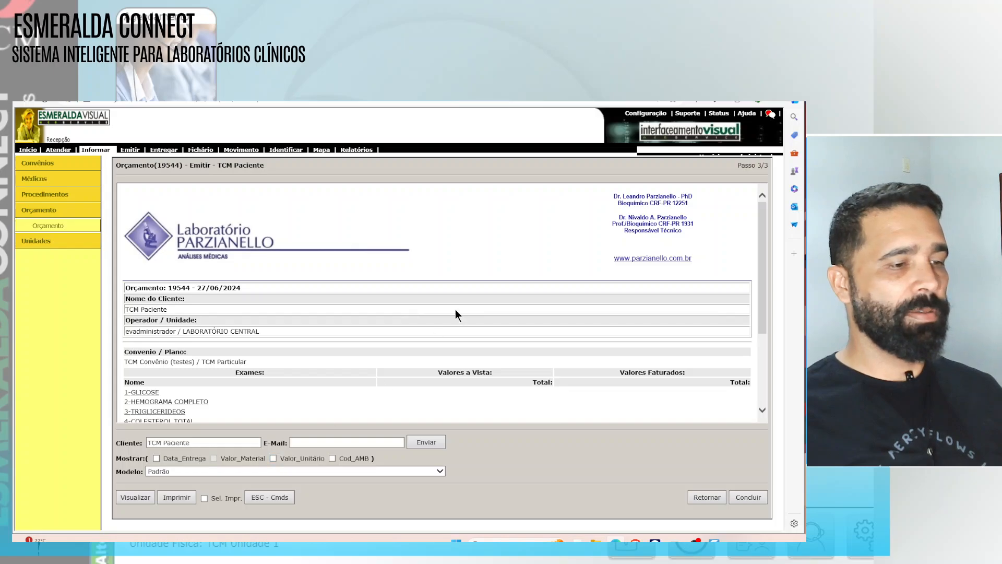
# - Review the quote's seven exams and its 10% billed discount, then focus the client e-mail field
pyautogui.moveTo(763, 245); pyautogui.dragTo(769, 331)
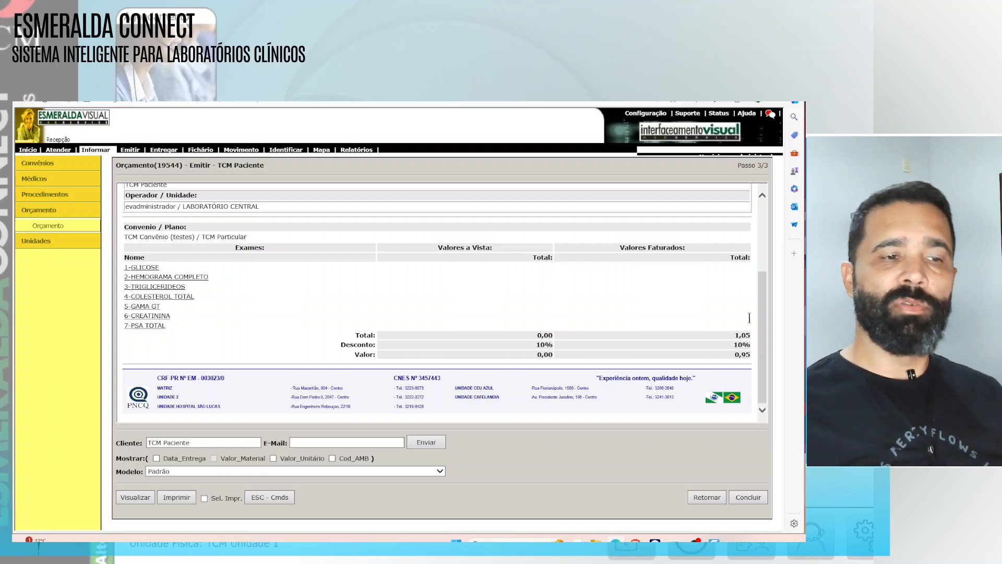
pyautogui.doubleClick(737, 342)
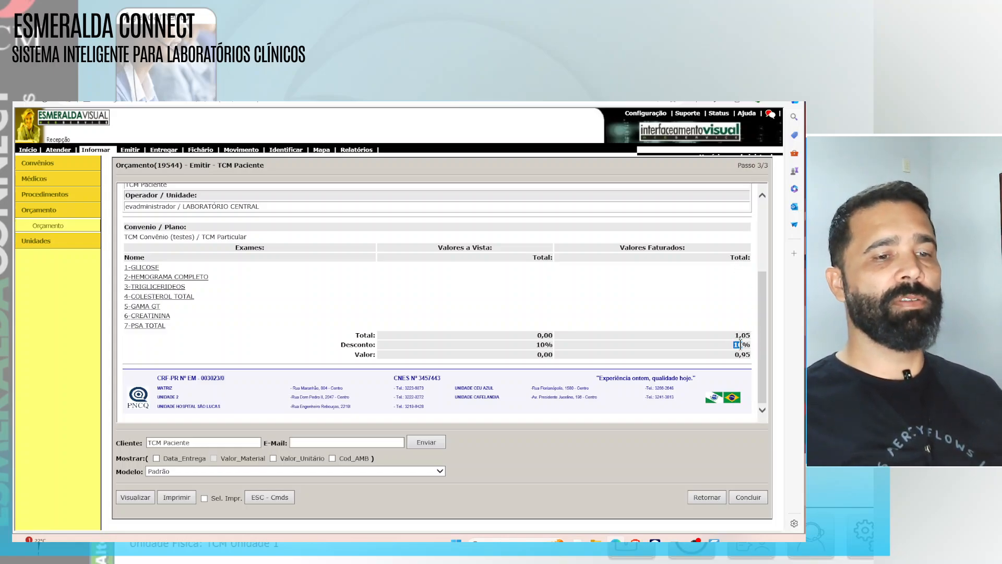
pyautogui.scroll(1, 760, 329)
pyautogui.scroll(-1, 761, 334)
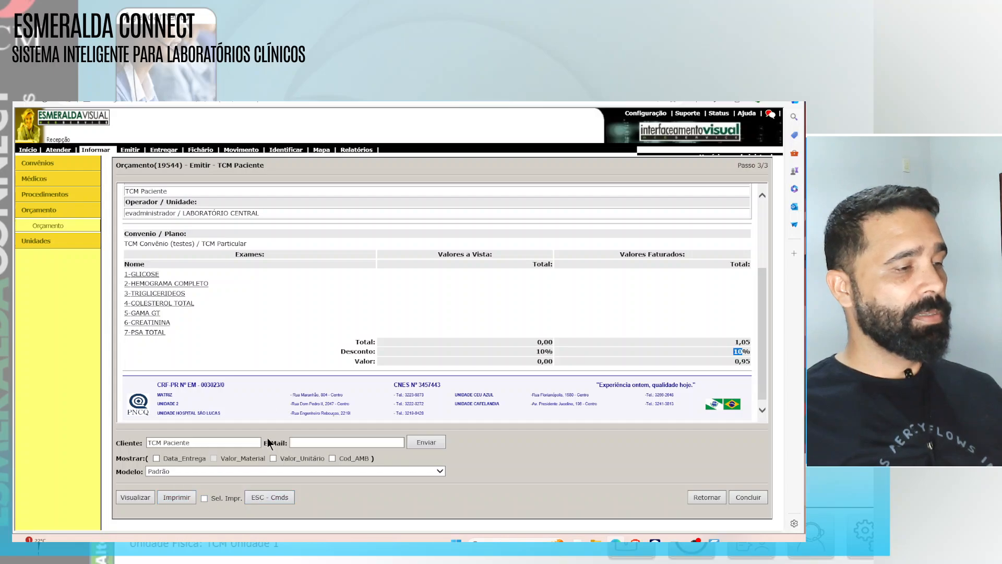
pyautogui.scroll(-1, 227, 223)
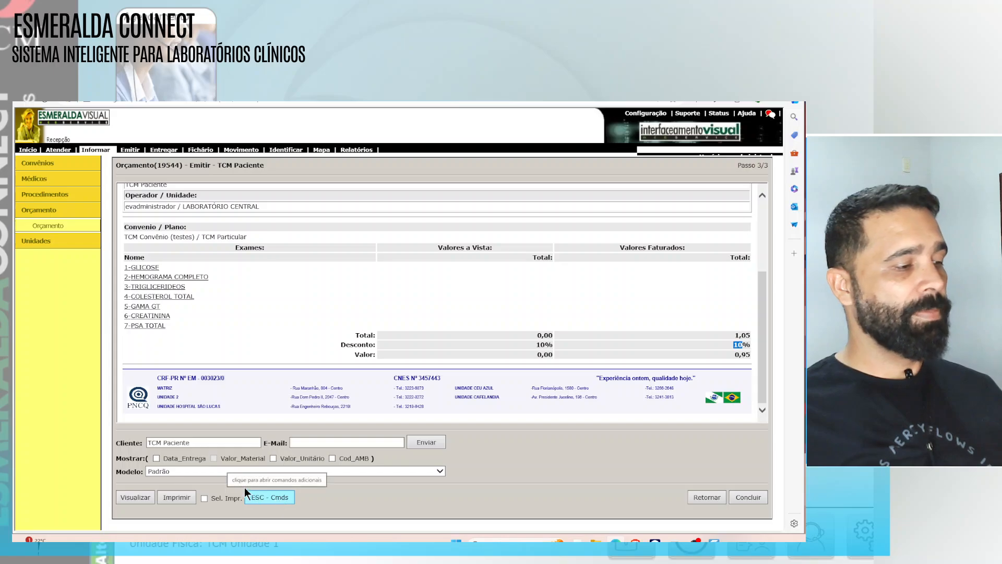
pyautogui.click(312, 444)
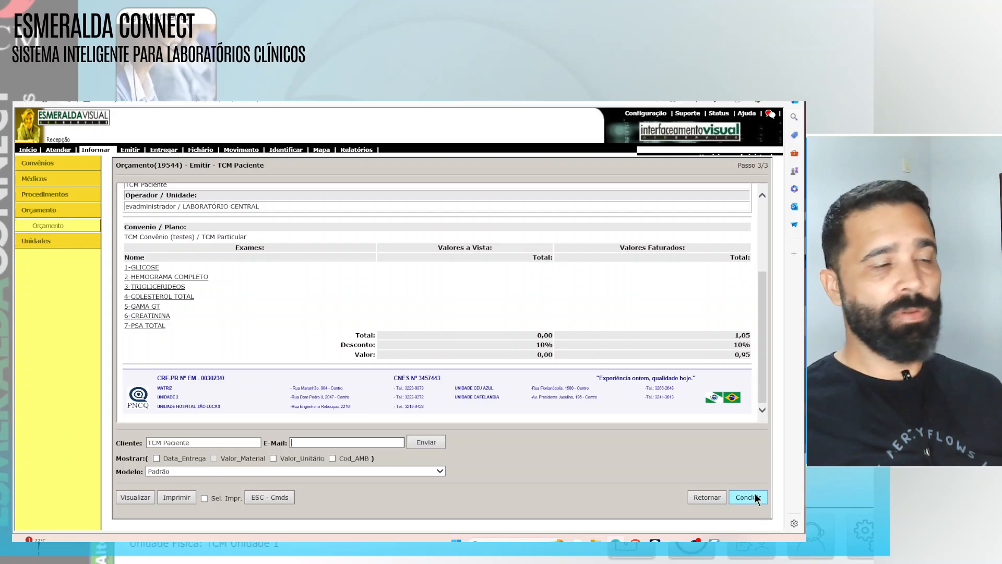
# - Copy budget number 19544 from the page title
pyautogui.doubleClick(173, 165)
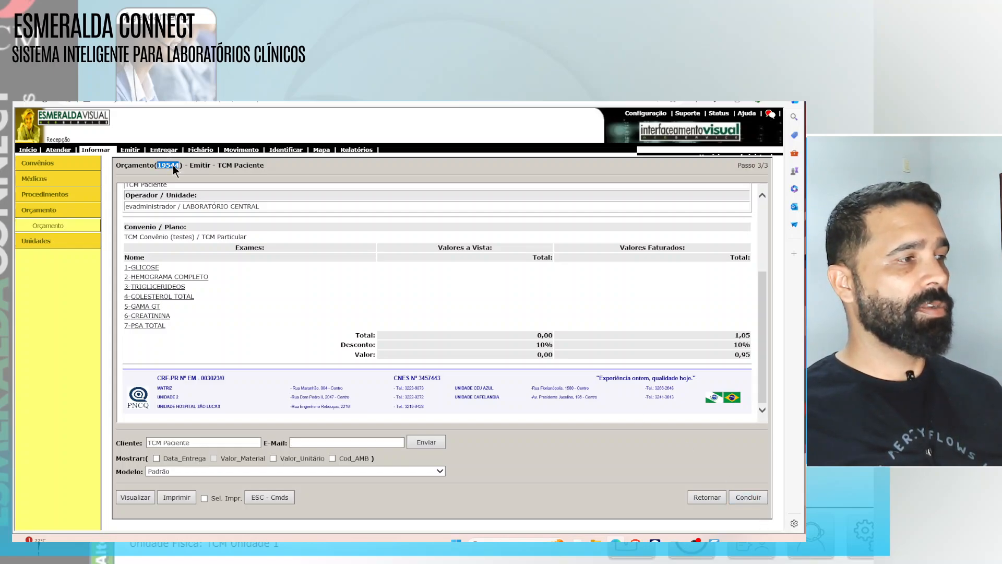
pyautogui.rightClick(175, 167)
pyautogui.click(196, 180)
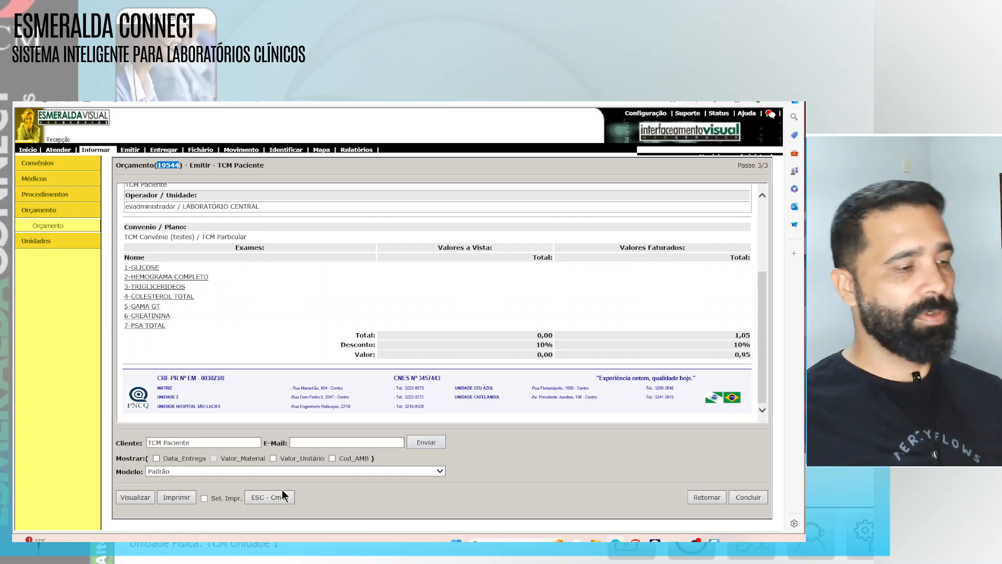
# - Print the budget report and save it as a PDF under the suggested file name
pyautogui.click(188, 497)
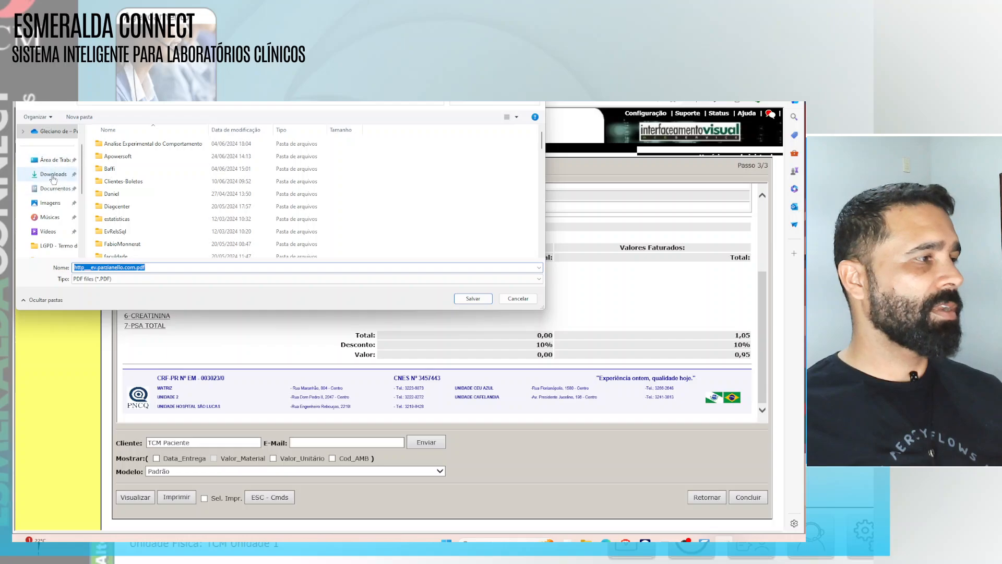
pyautogui.click(319, 266)
pyautogui.click(473, 298)
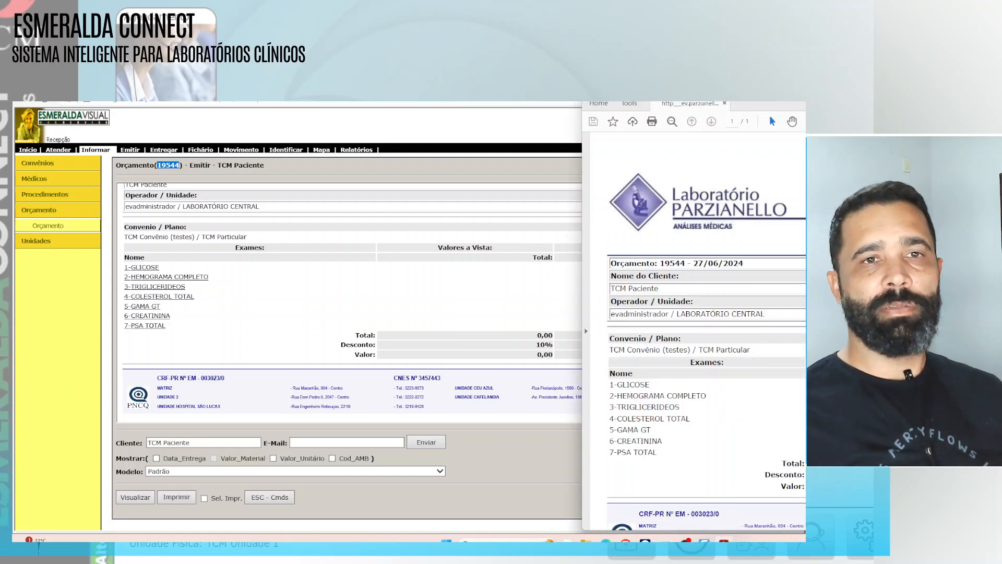
# - Dock the budget PDF to the left half, scroll through it, close Acrobat and conclude budget 19544
pyautogui.moveTo(992, 78); pyautogui.dragTo(368, 98)
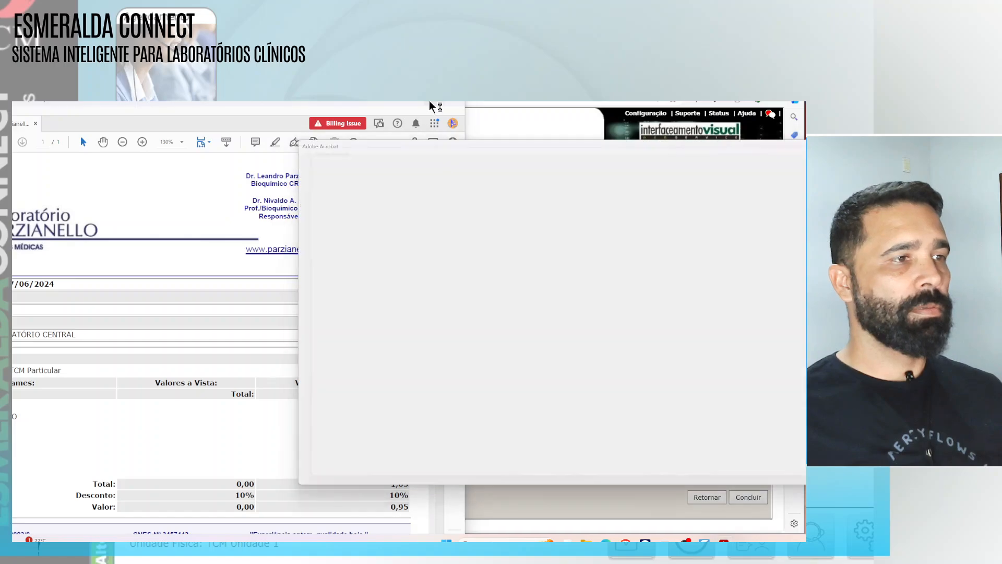
pyautogui.click(855, 147)
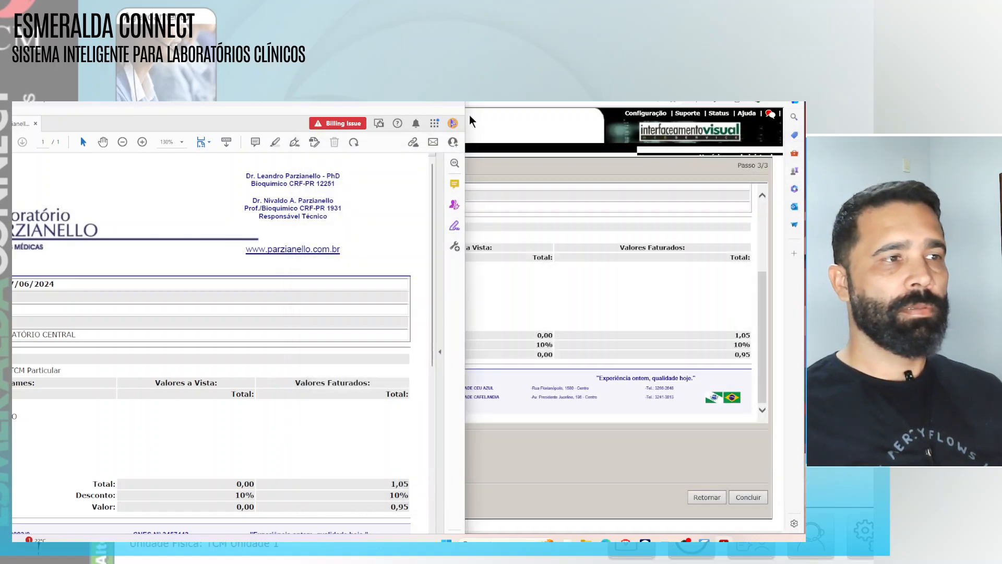
pyautogui.moveTo(438, 104)
pyautogui.click(375, 166)
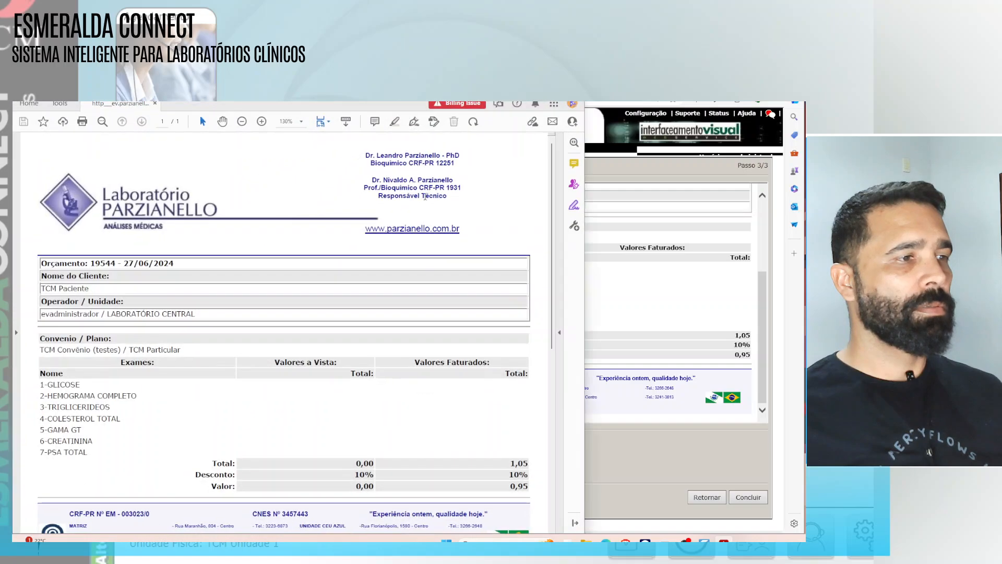
pyautogui.moveTo(549, 203); pyautogui.dragTo(547, 231)
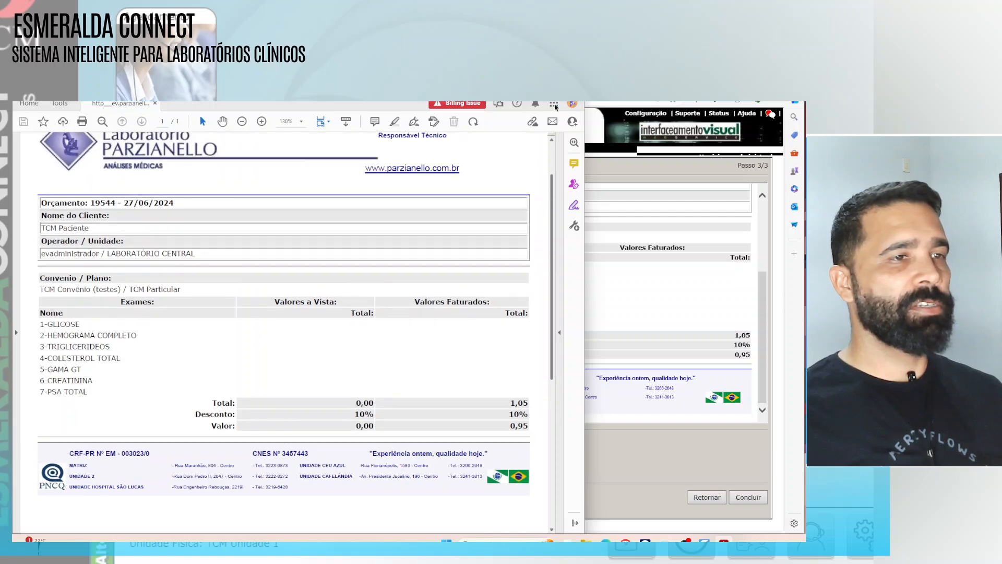
pyautogui.click(570, 87)
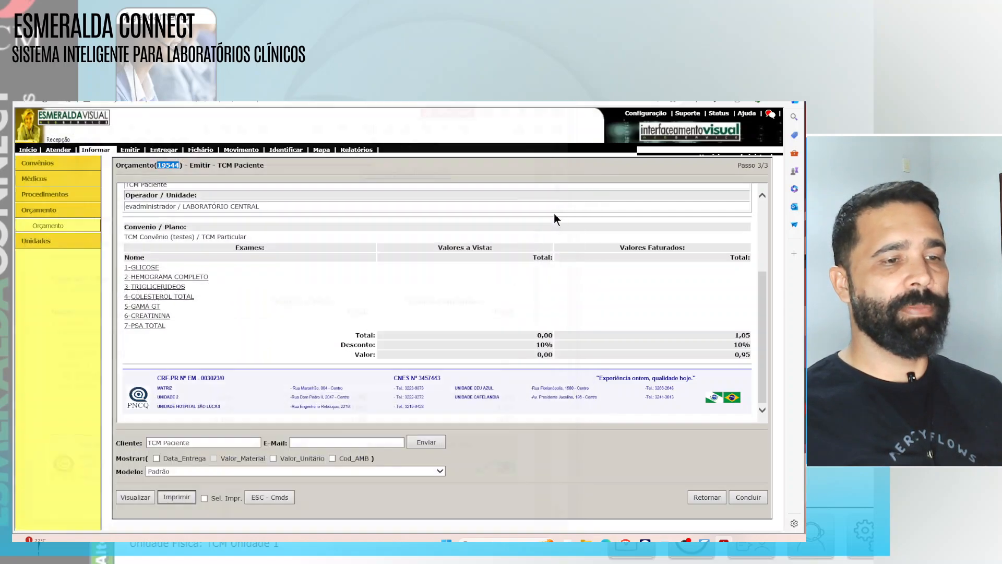
pyautogui.click(749, 497)
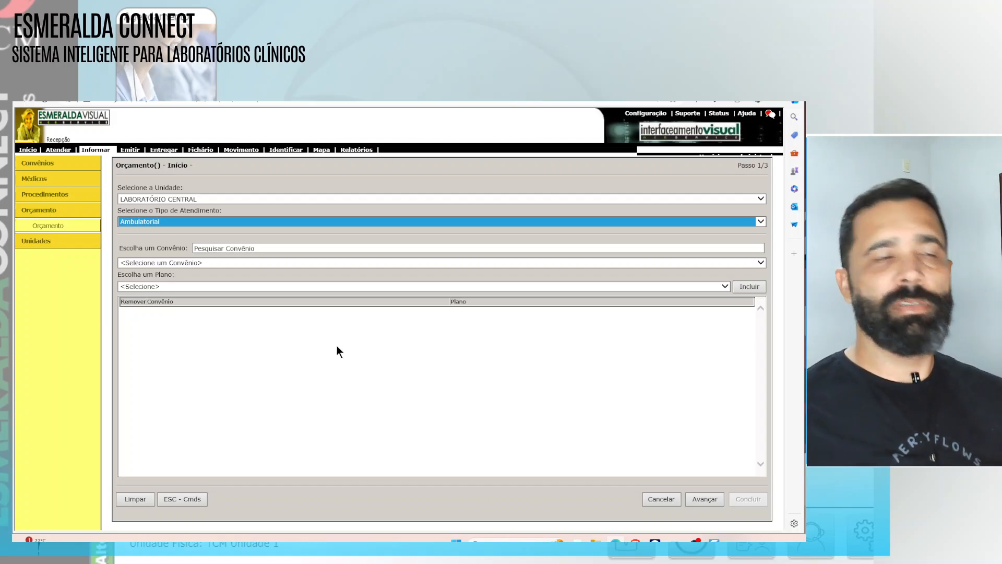
# - Find the test patient through Atendimento > Pesquisa and start a new attendance for them
pyautogui.click(59, 150)
pyautogui.click(60, 166)
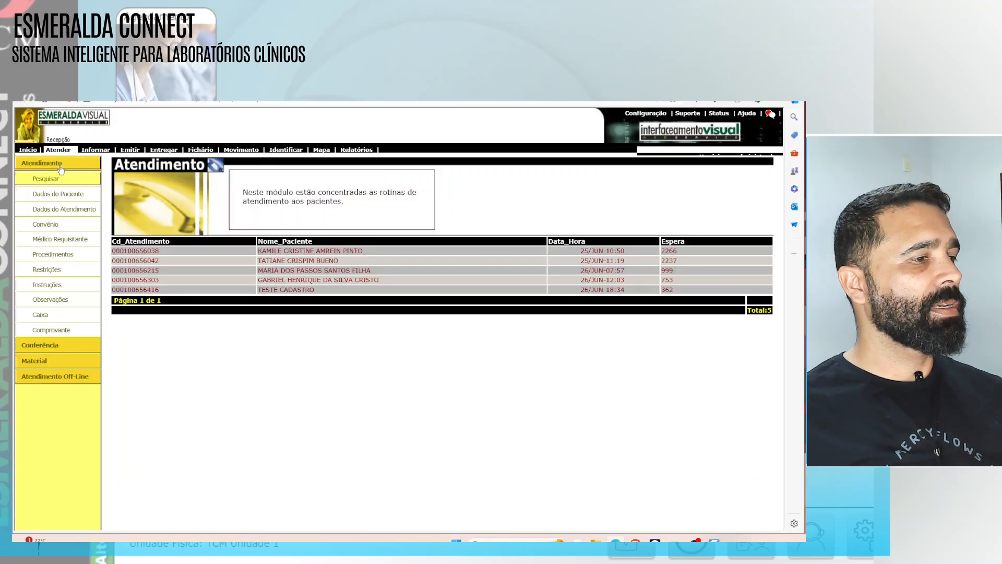
pyautogui.click(208, 185)
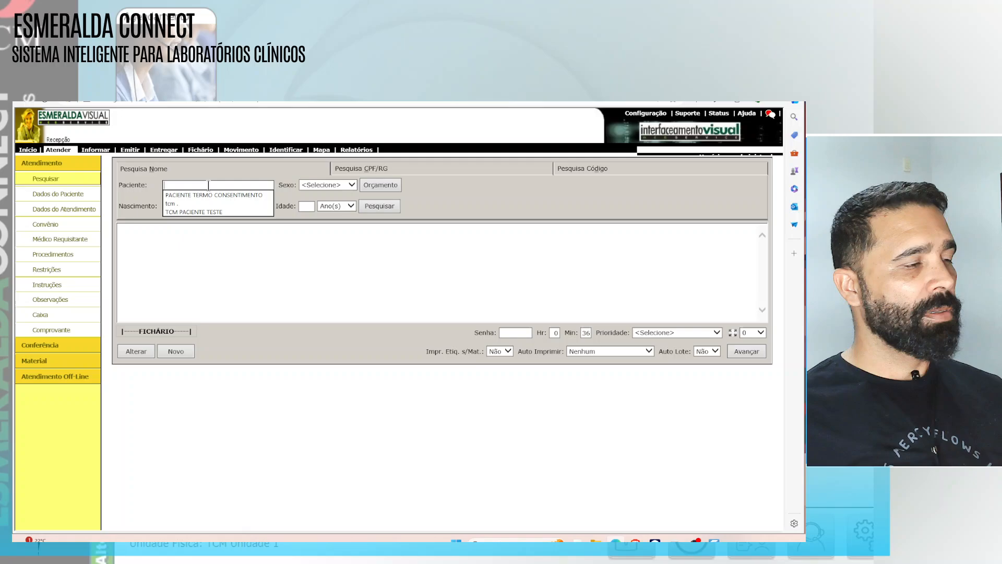
pyautogui.click(211, 212)
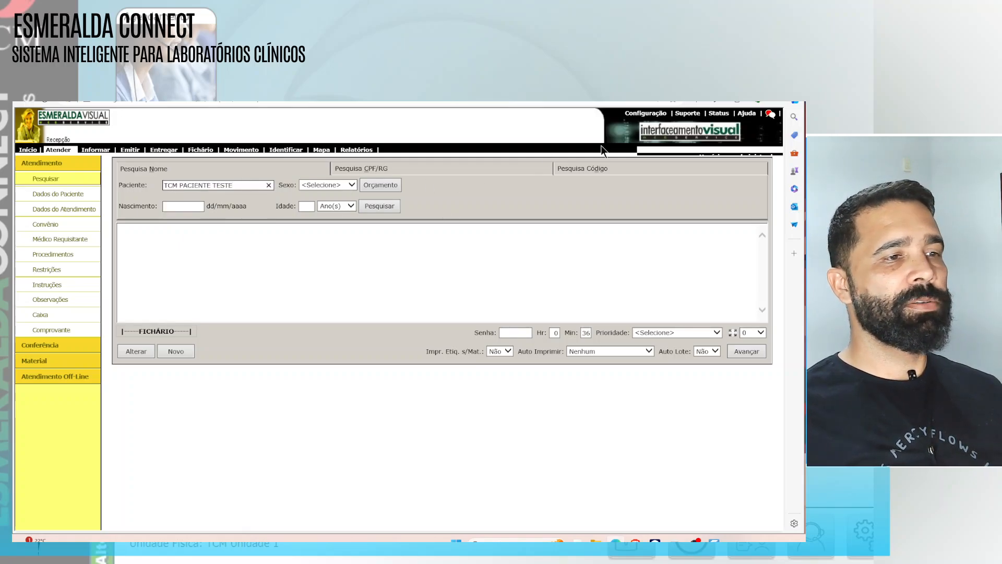
pyautogui.press('Return')
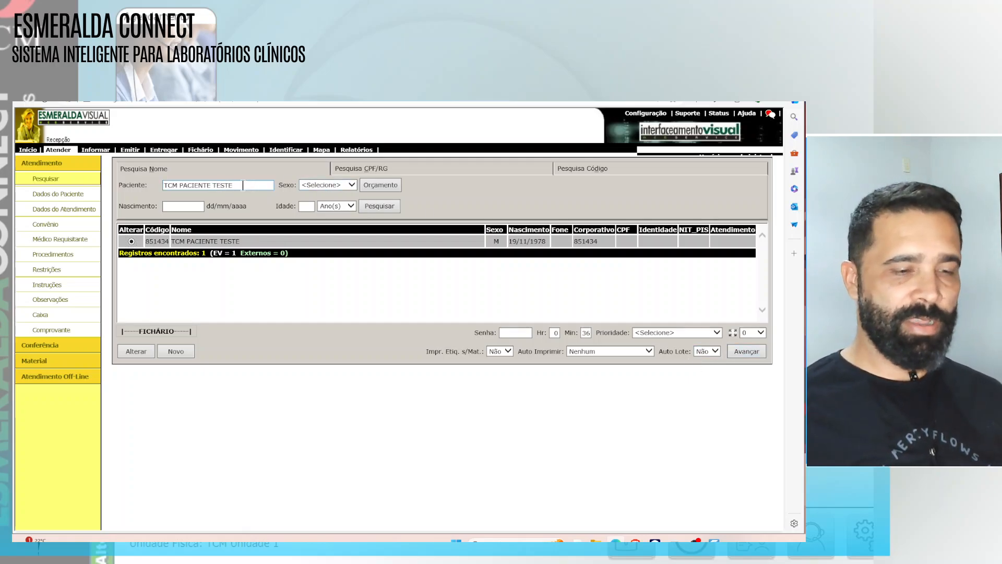
pyautogui.click(741, 351)
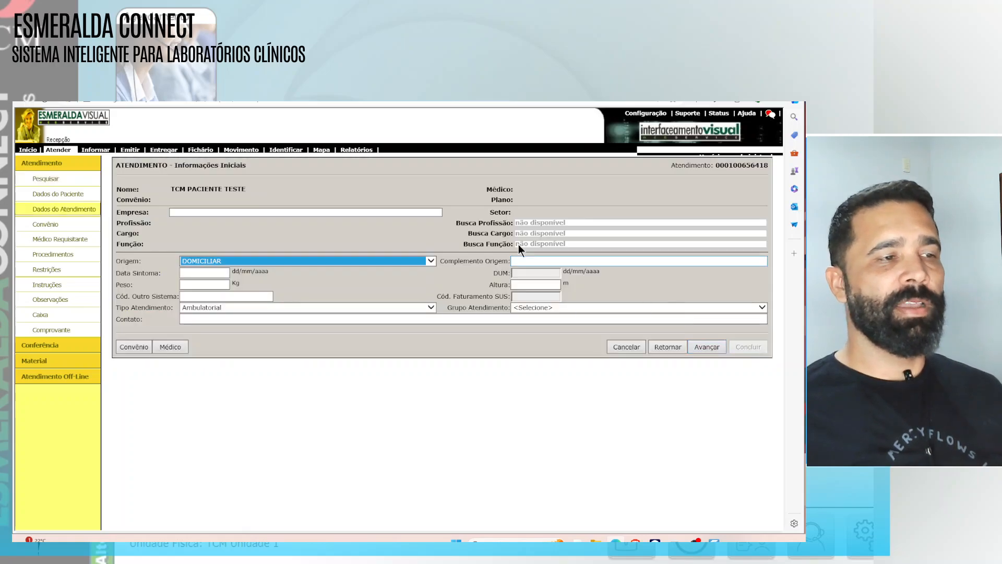
# - Add TCM Convênio (testes) with plan TCM Particular as the attendance's insurance
pyautogui.click(709, 346)
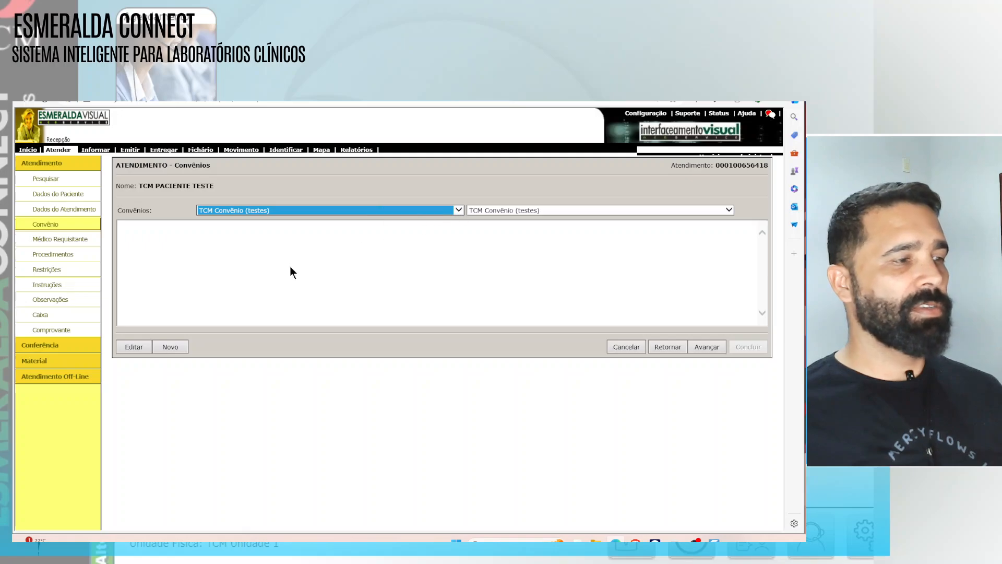
pyautogui.click(180, 341)
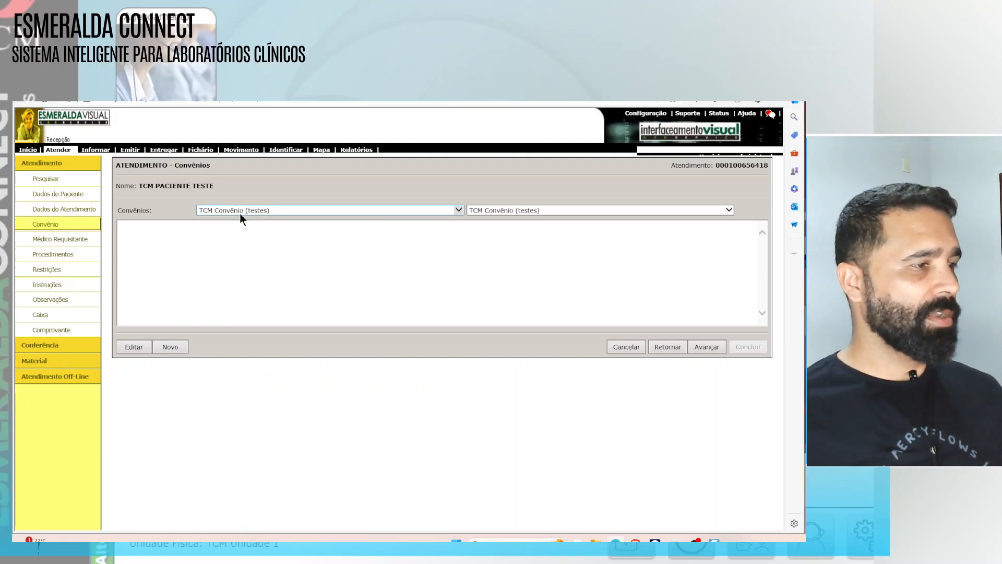
pyautogui.click(175, 346)
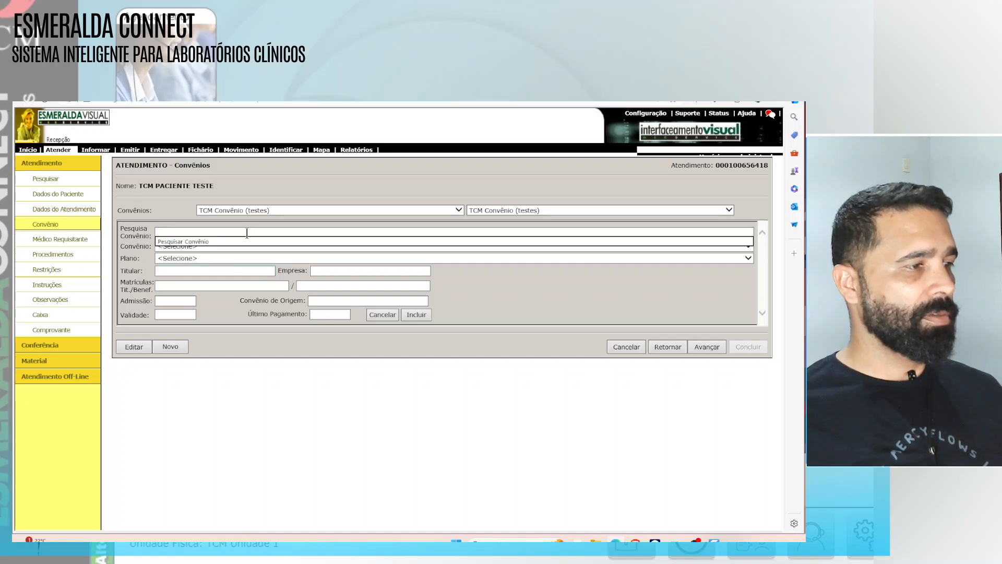
pyautogui.click(255, 247)
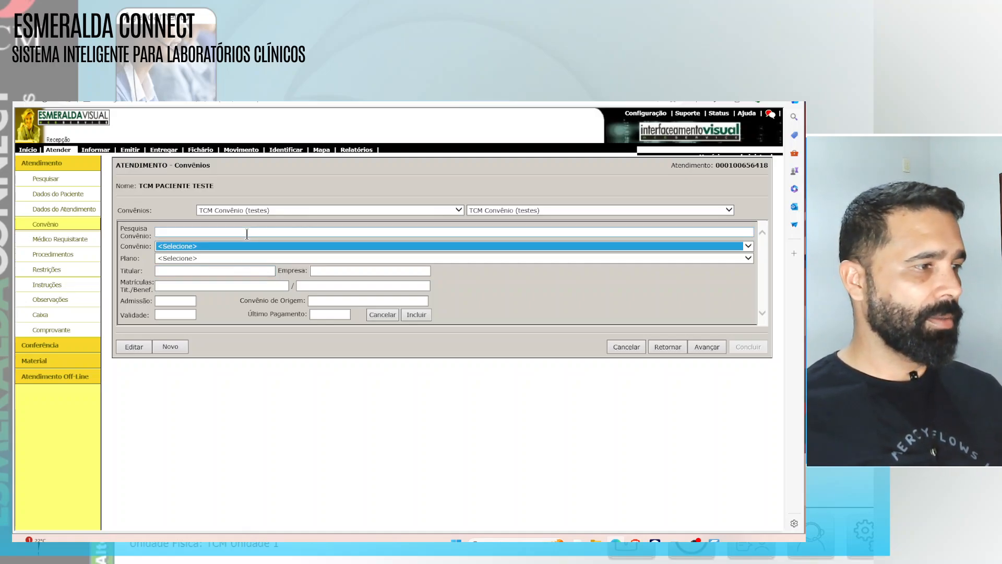
pyautogui.click(214, 252)
pyautogui.click(214, 258)
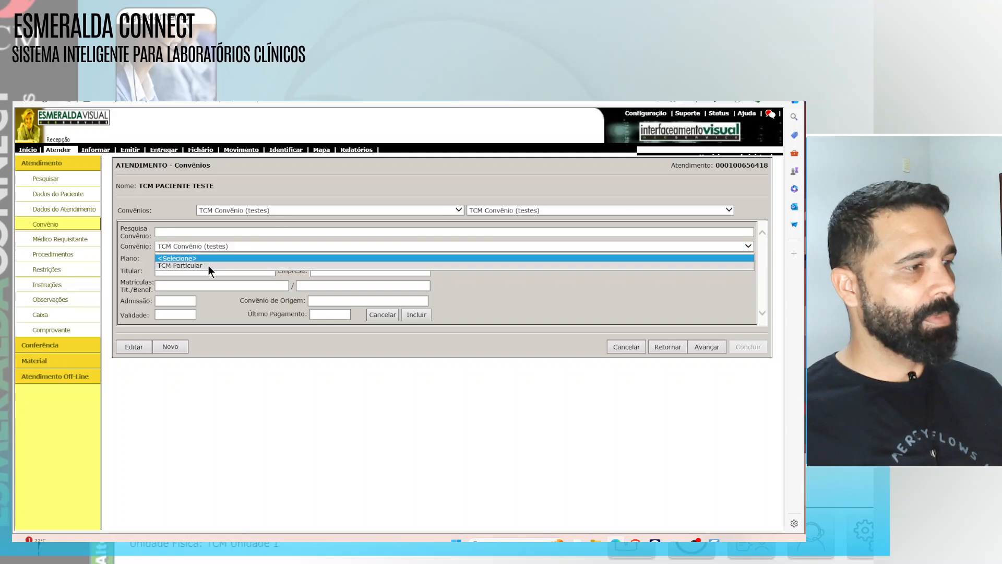
pyautogui.click(208, 263)
pyautogui.click(415, 314)
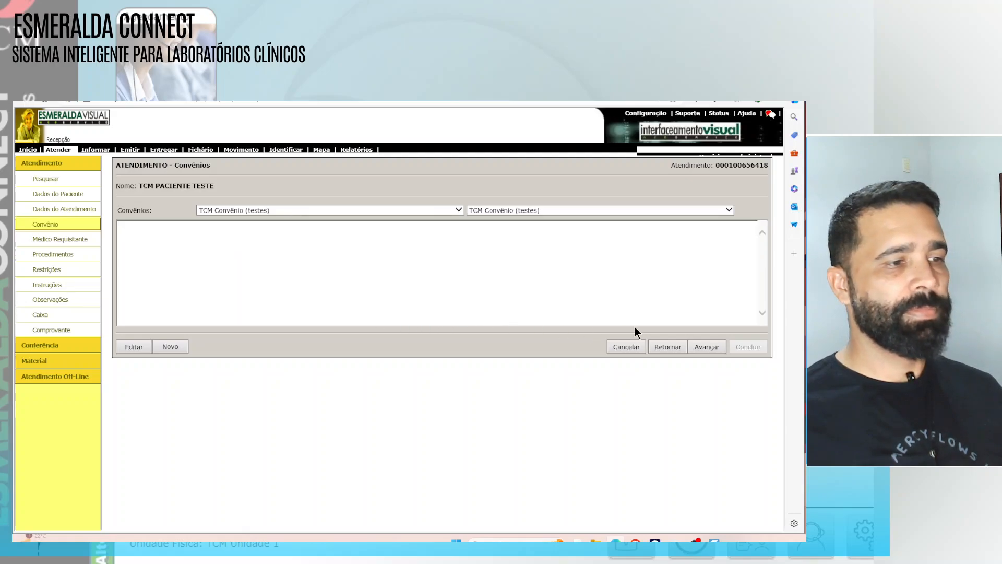
# - Search 'tcm .' and set Dr TCM Médico as the requesting doctor
pyautogui.click(713, 347)
pyautogui.write('tcm .')
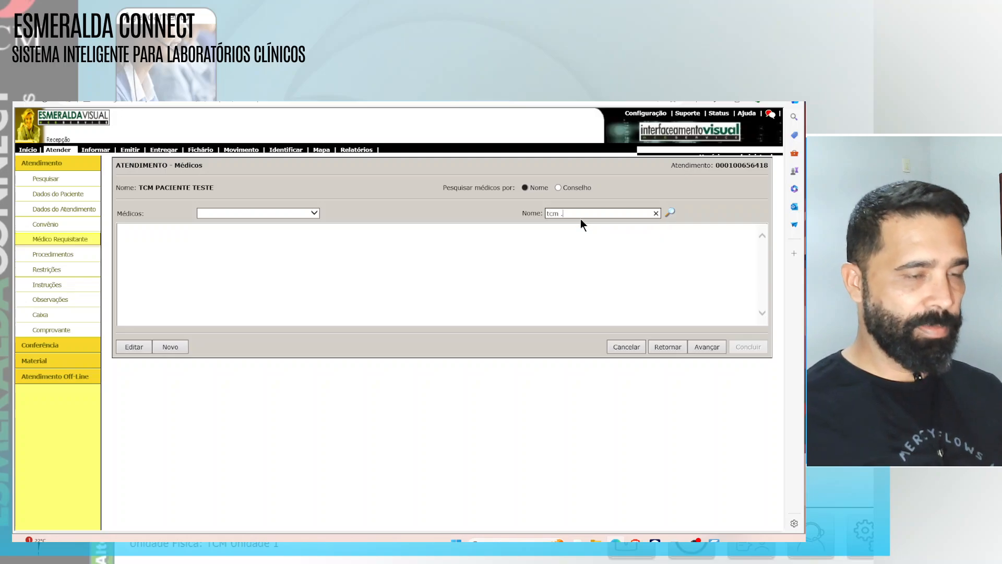
pyautogui.press('Return')
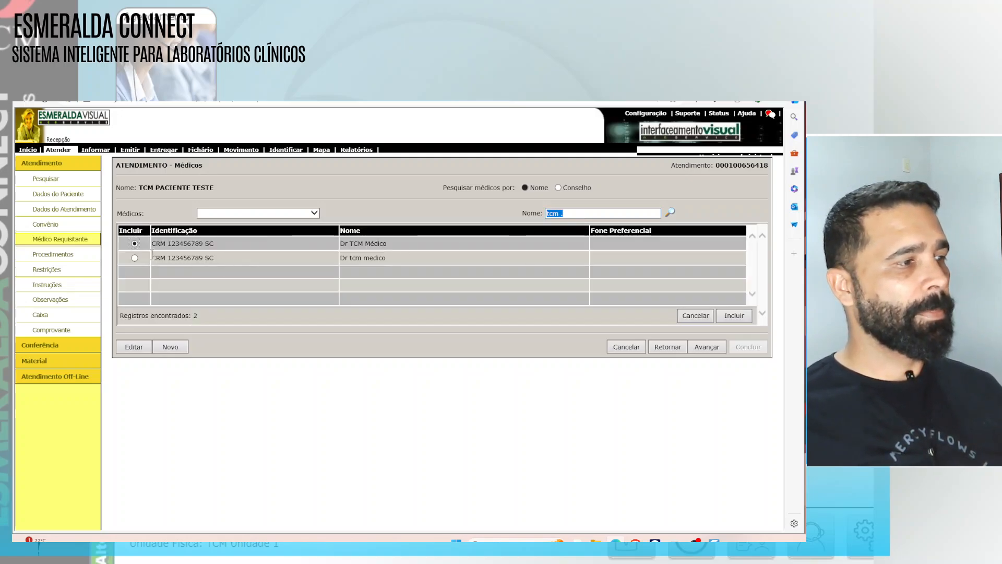
pyautogui.click(737, 315)
# - Advance to the procedures step and open the saved-budget search beside Orçamento
pyautogui.click(720, 346)
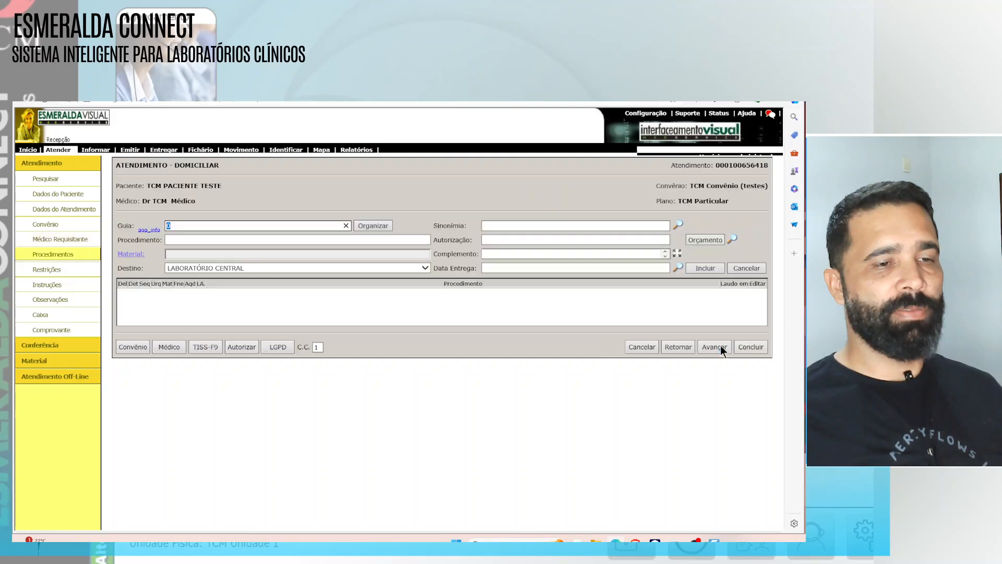
pyautogui.click(248, 238)
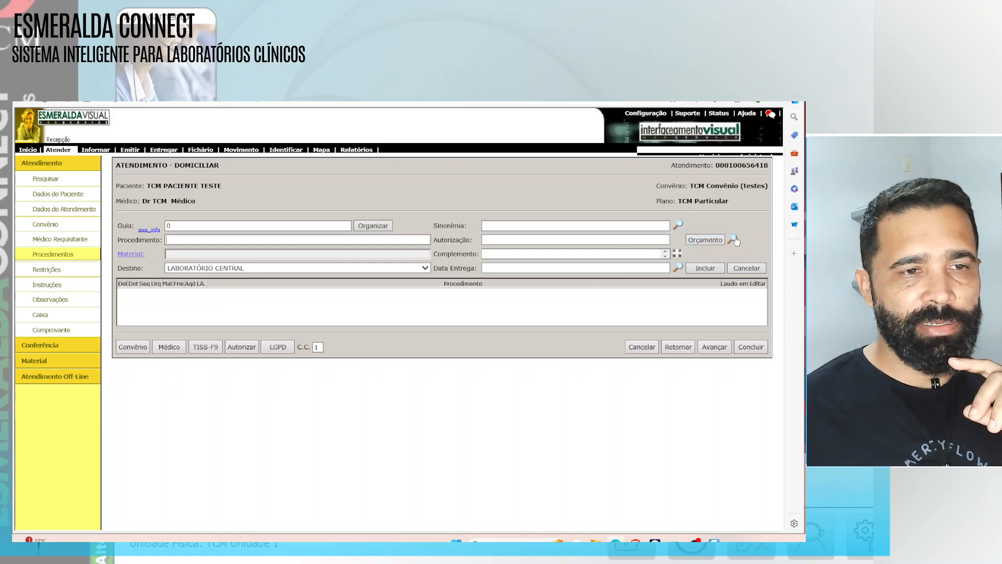
pyautogui.moveTo(741, 239); pyautogui.dragTo(732, 237)
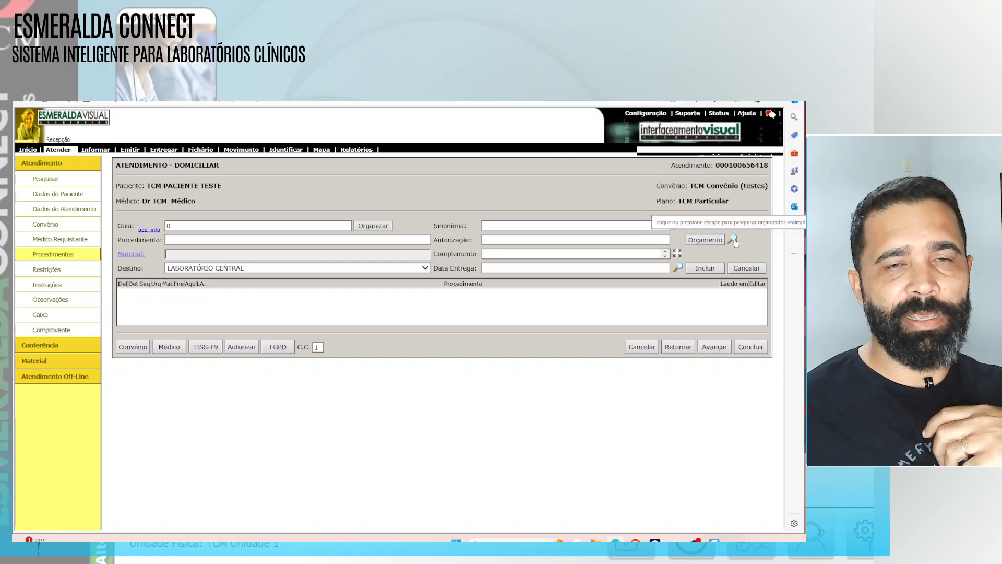
pyautogui.click(733, 240)
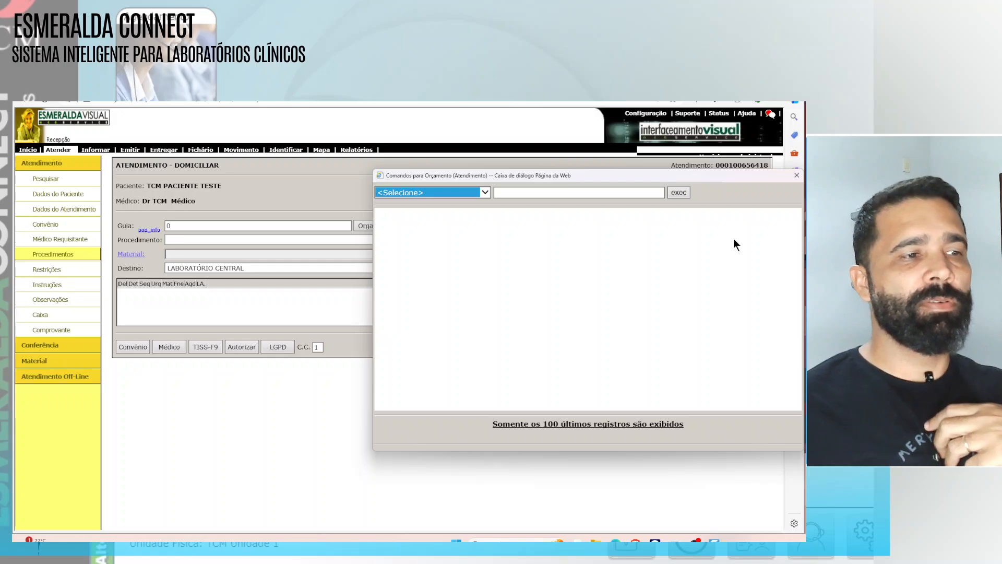
# - List U-Últimos Unidade Atual budgets, view the TCM Paciente client record, then close the search
pyautogui.click(484, 191)
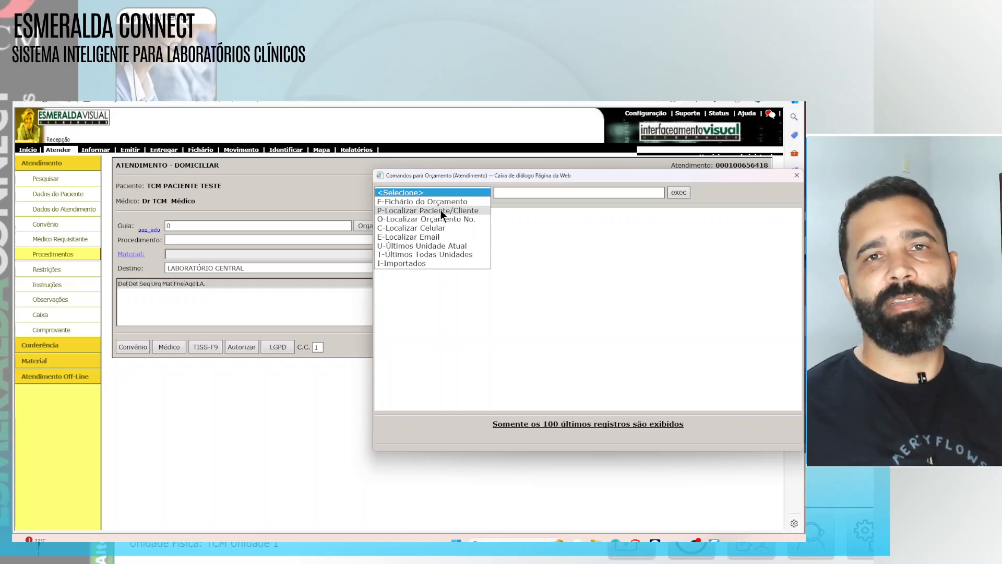
pyautogui.moveTo(446, 174); pyautogui.dragTo(412, 167)
pyautogui.click(444, 183)
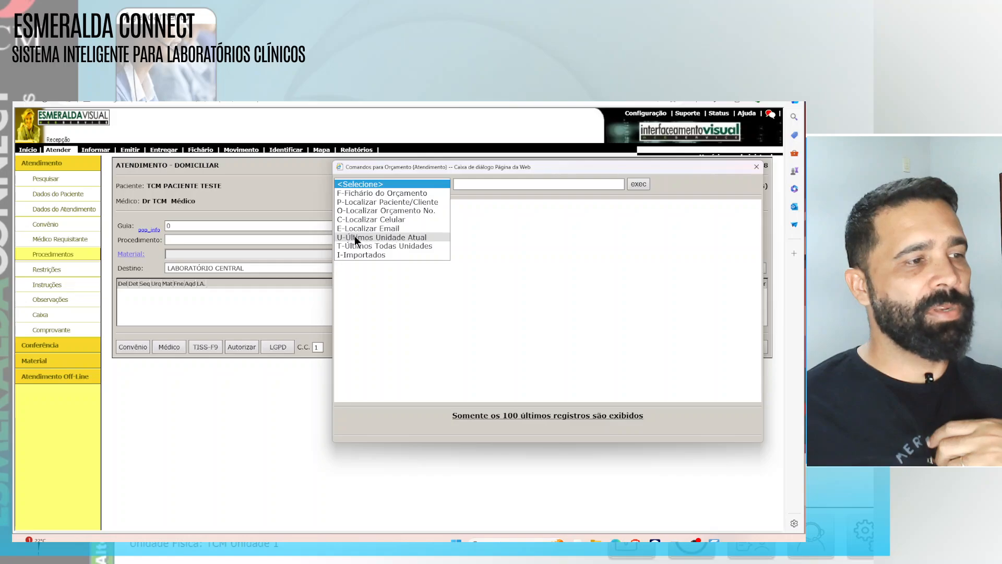
pyautogui.click(386, 236)
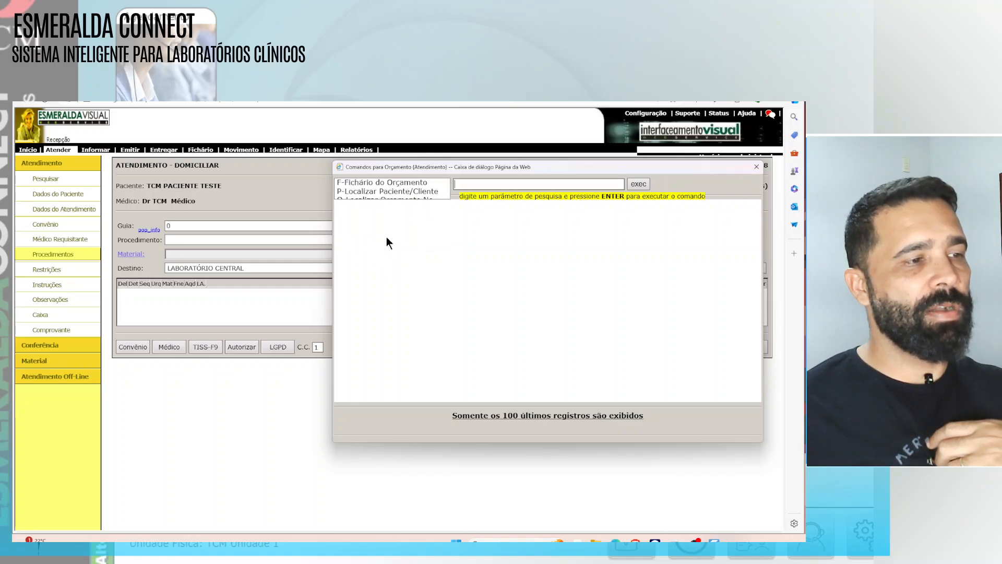
pyautogui.scroll(-3, 375, 255)
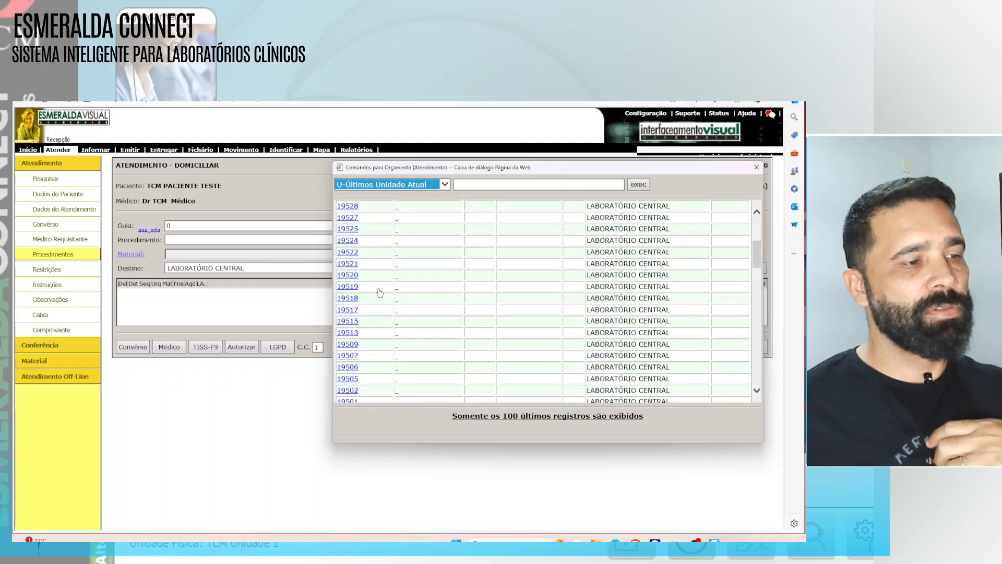
pyautogui.scroll(3, 377, 291)
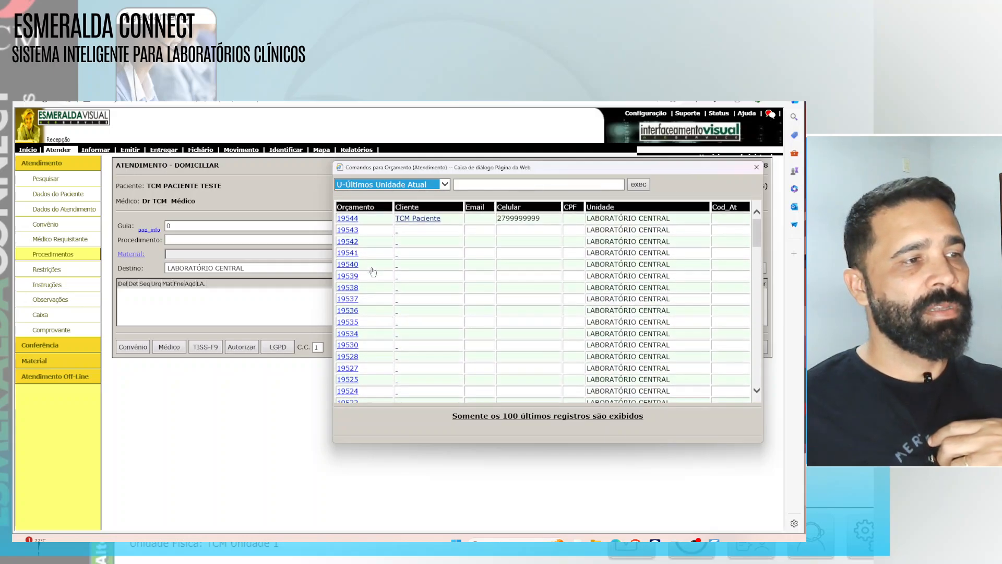
pyautogui.click(449, 220)
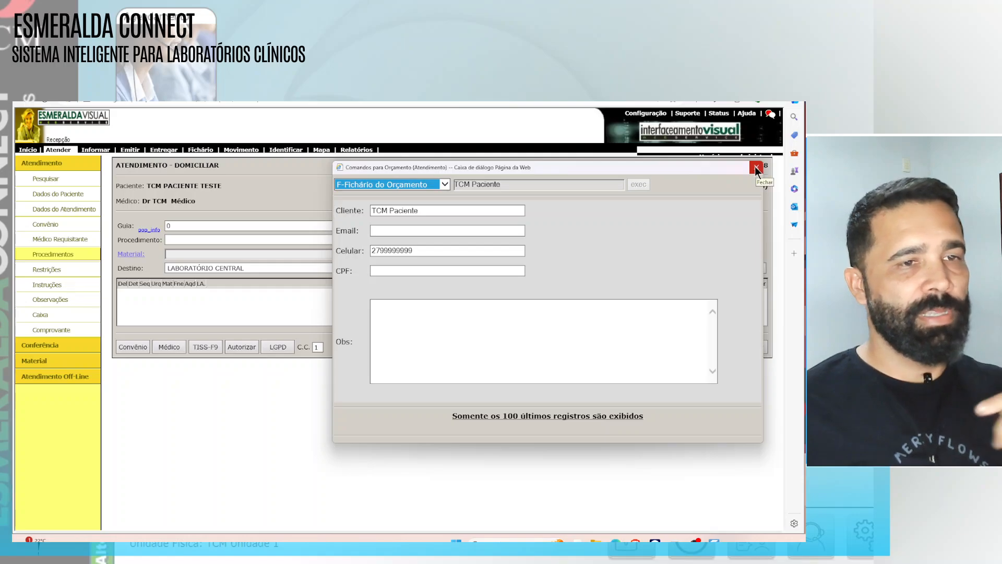
pyautogui.click(755, 167)
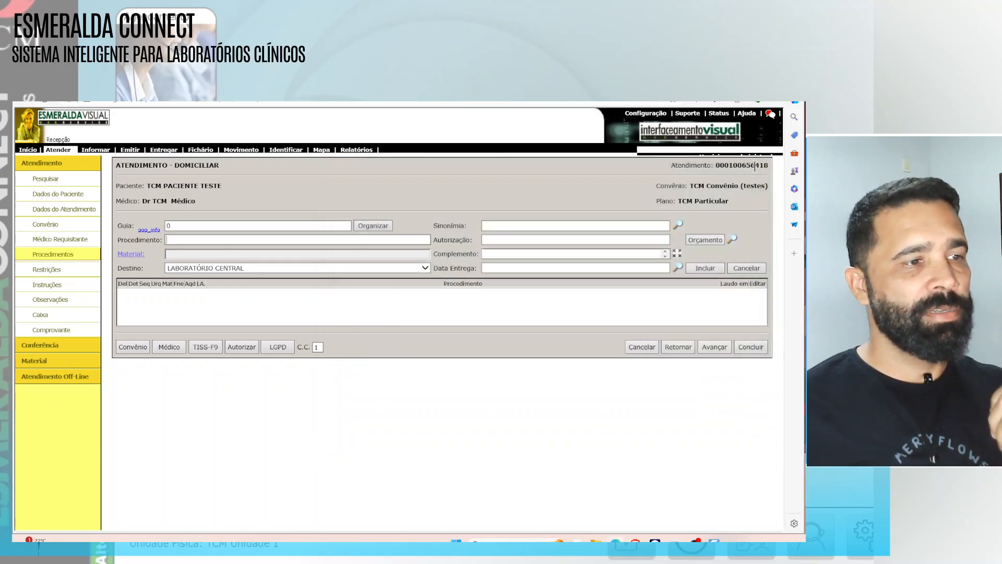
# - Reopen the budget search, view budget 19544's exams and values, then close both windows
pyautogui.click(732, 239)
pyautogui.click(460, 192)
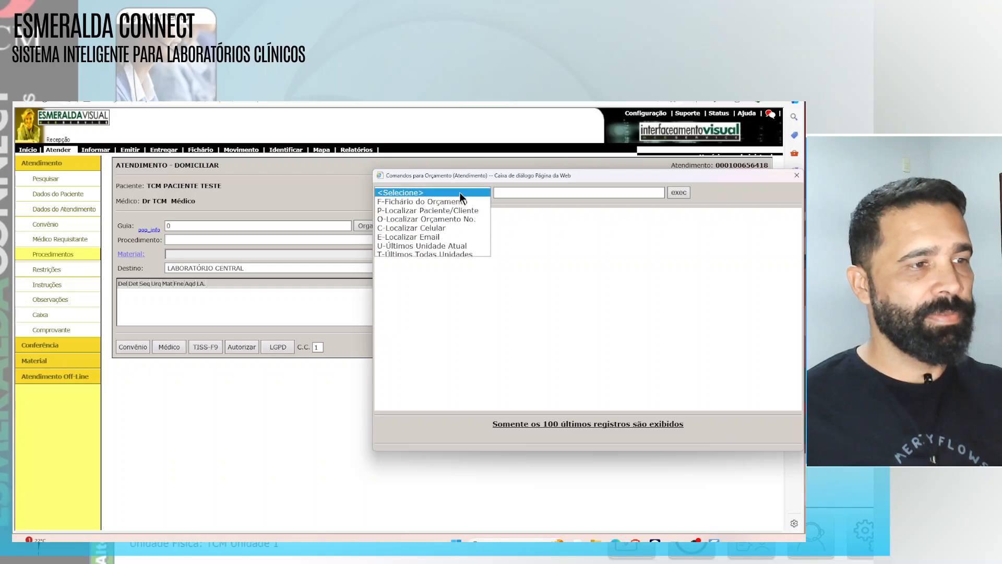
pyautogui.click(440, 243)
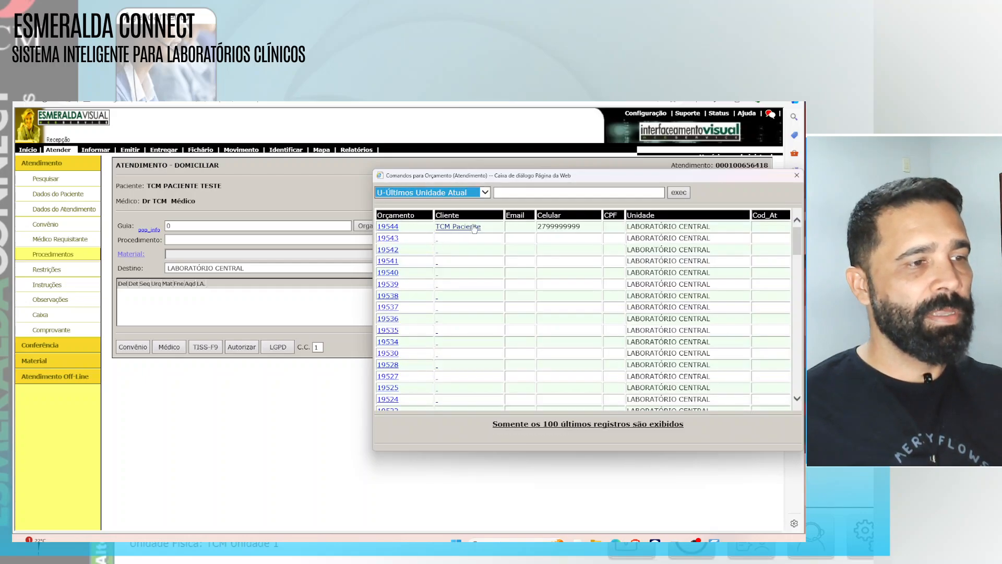
pyautogui.click(391, 230)
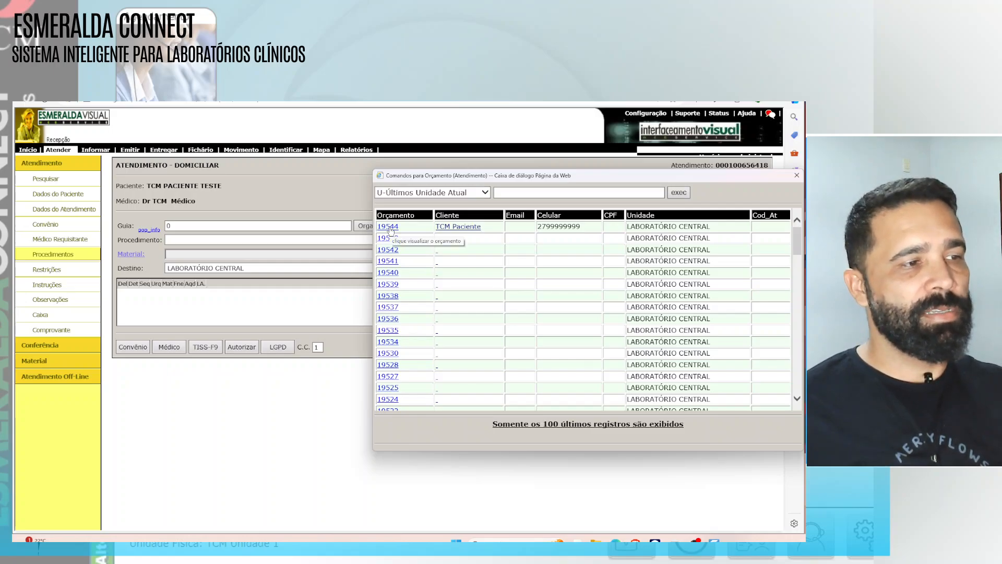
pyautogui.click(390, 230)
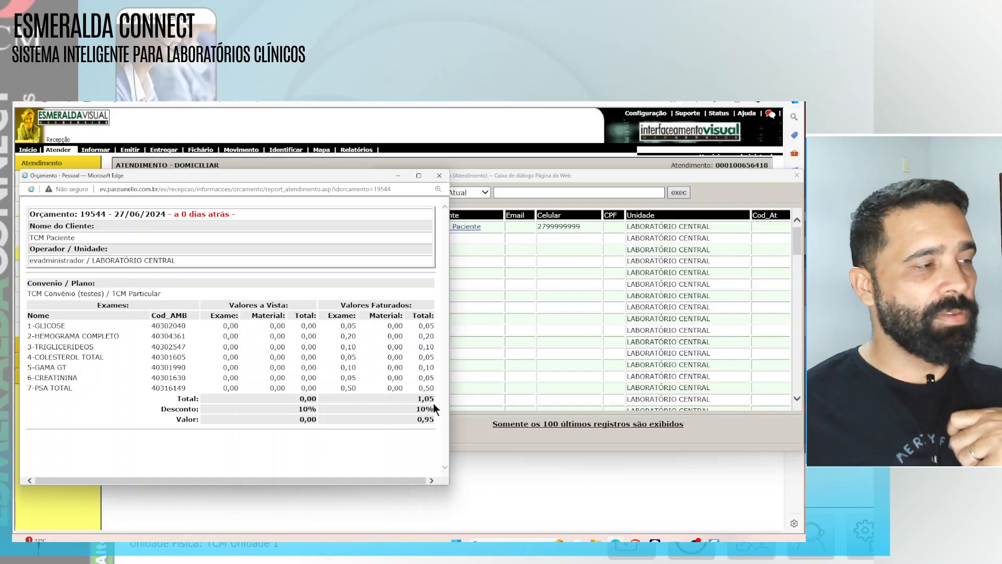
pyautogui.click(439, 176)
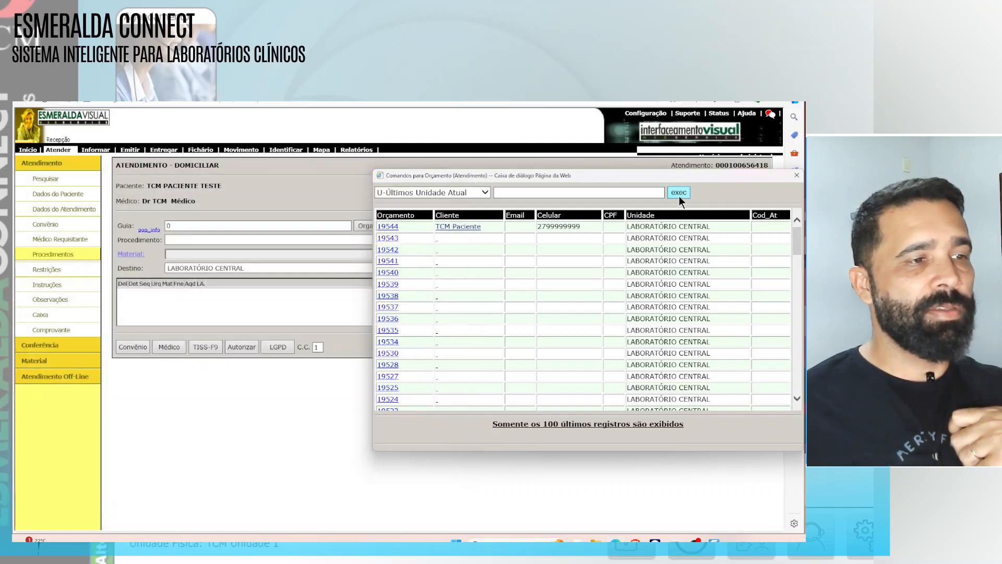
pyautogui.click(797, 176)
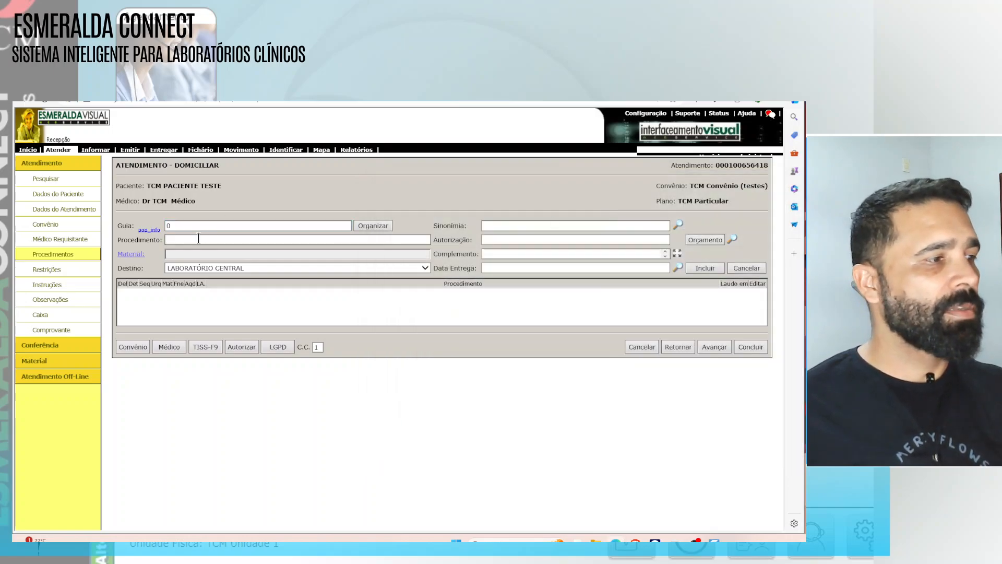
pyautogui.moveTo(124, 239); pyautogui.dragTo(159, 240)
# - Enter 19544 in Procedimento, import it via Orçamento, and acknowledge the success message
pyautogui.click(179, 240)
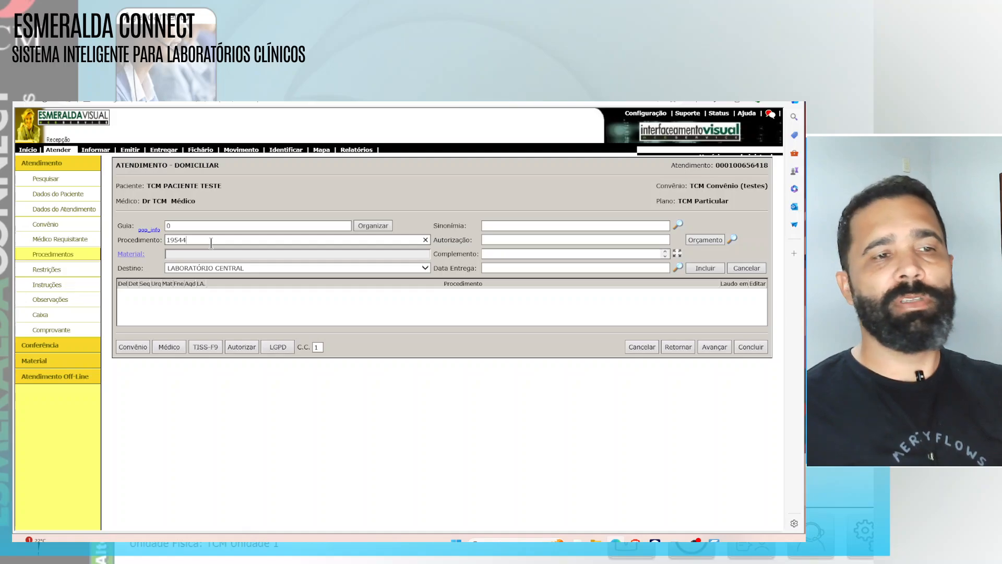
pyautogui.click(705, 241)
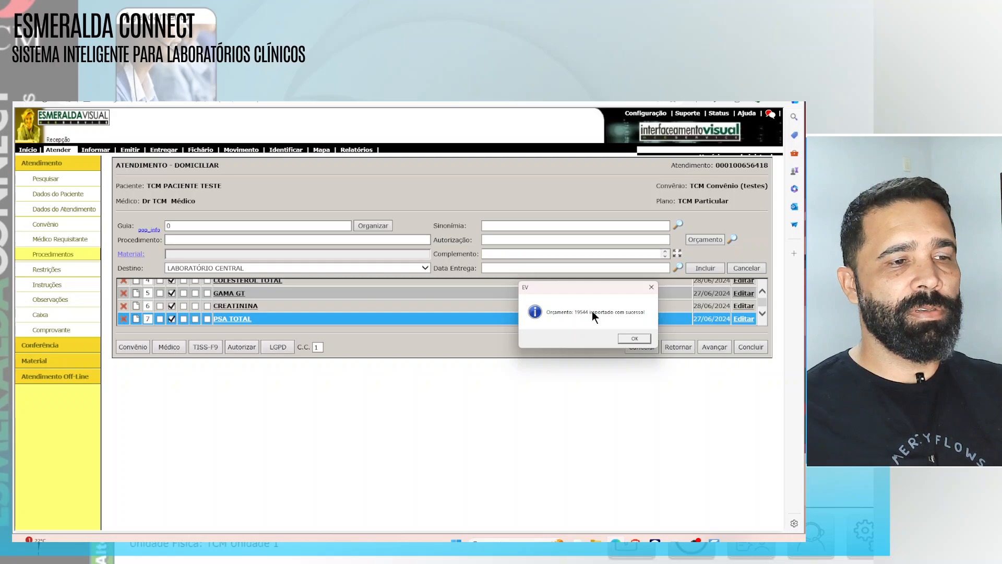
pyautogui.click(634, 338)
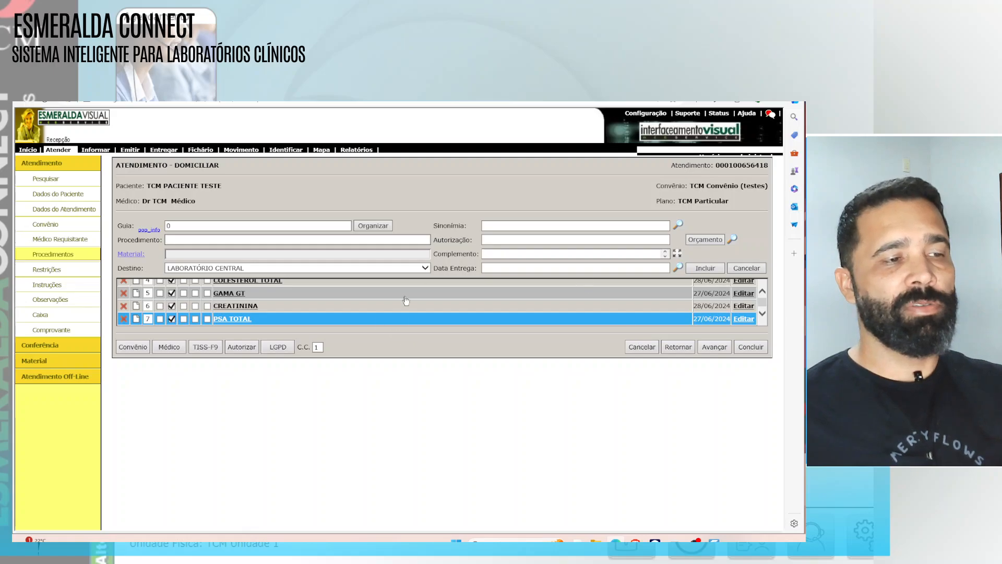
# - Pass the observations step, scroll the Comprovante de Coleta receipt (delivery 29/06/2024), and conclude
pyautogui.moveTo(717, 165); pyautogui.dragTo(768, 166)
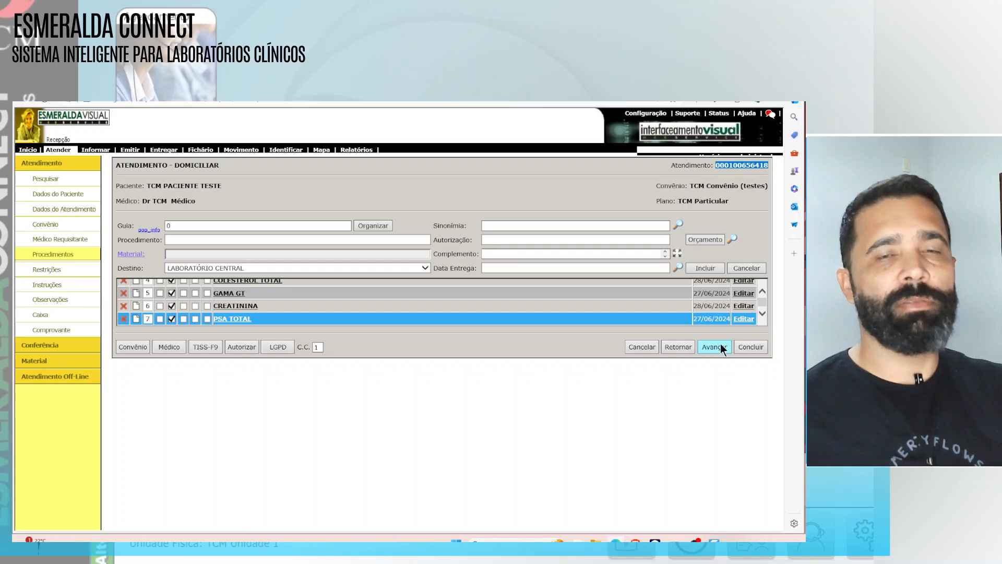
pyautogui.click(714, 347)
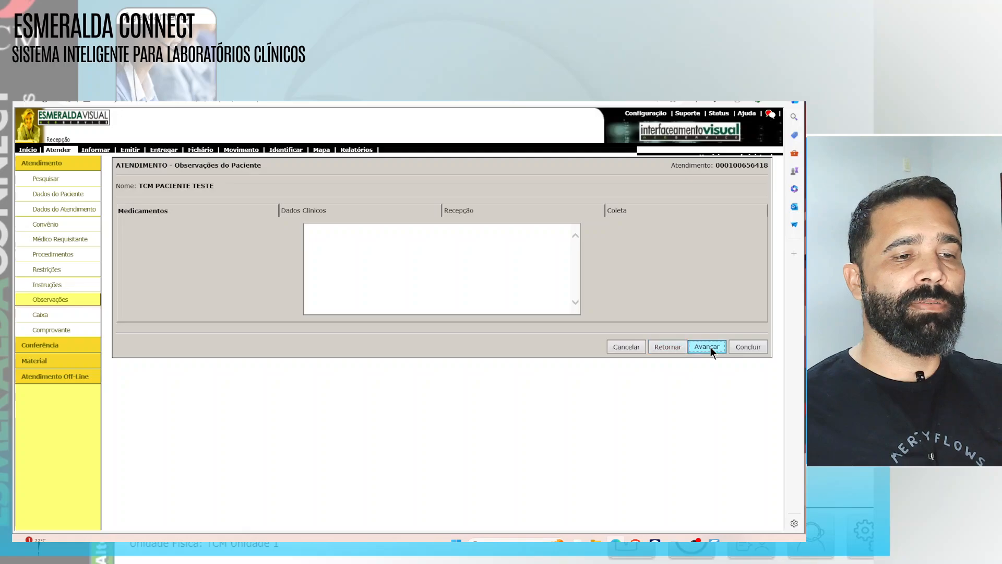
pyautogui.click(710, 347)
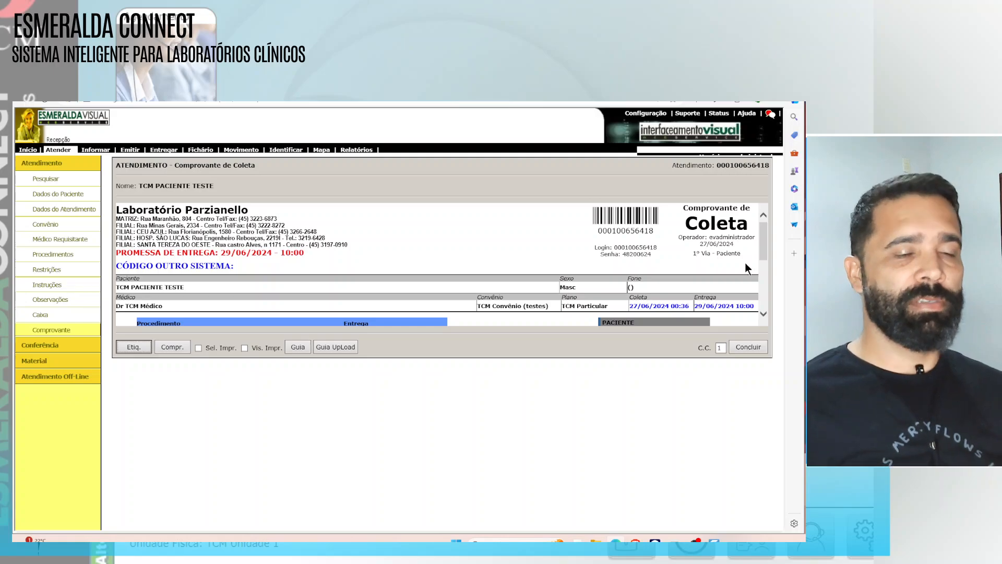
pyautogui.moveTo(762, 246); pyautogui.dragTo(763, 320)
pyautogui.click(754, 347)
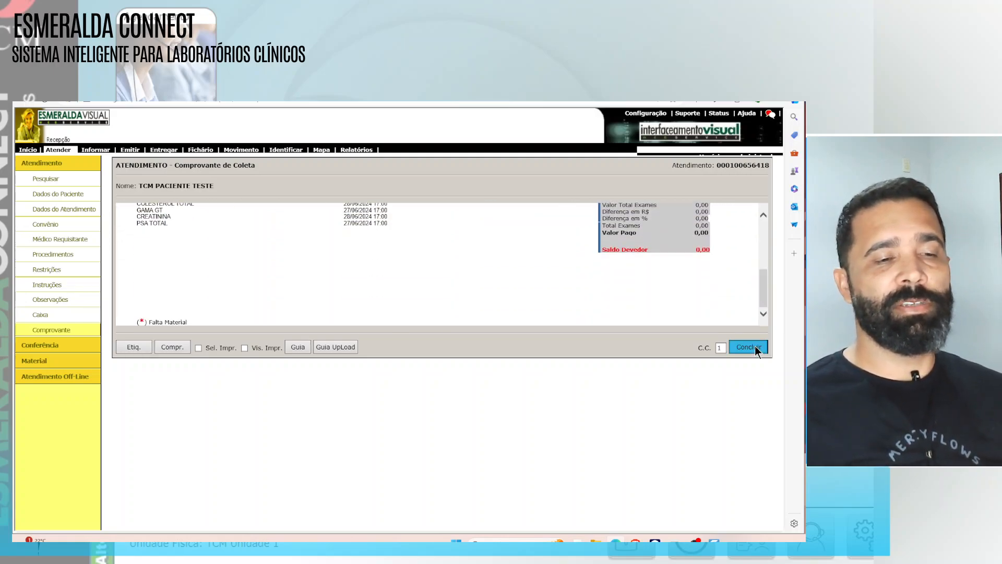